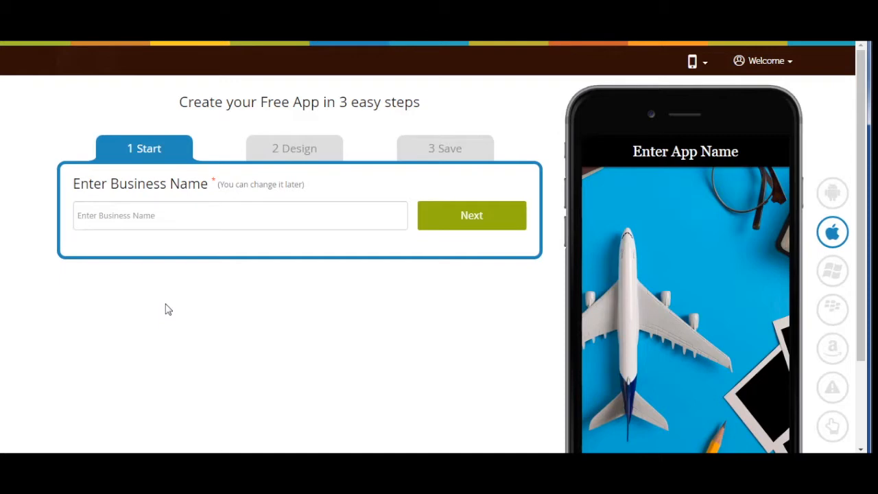
Paste Hyperlocal_Demo into the business name field as the app's title
{"action": "left_click", "coordinate": [119, 219]}
{"action": "type", "text": "Hyperlocal_Demo"}
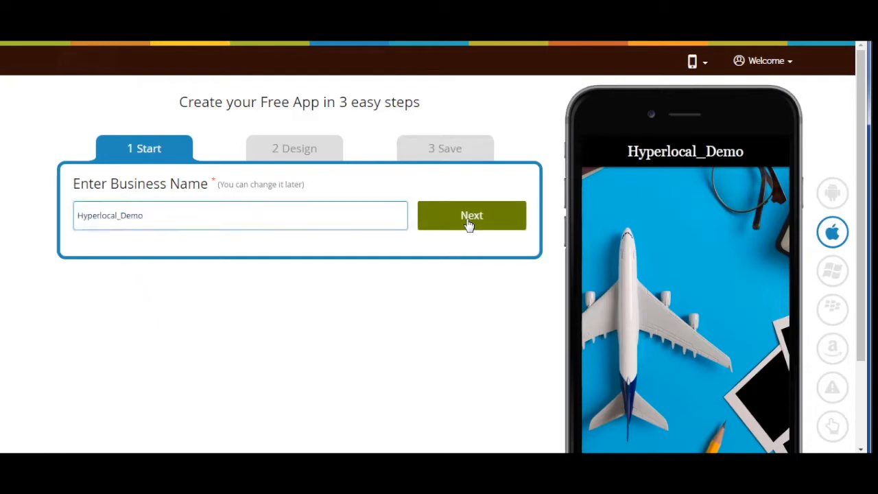
Browse the extra categories, keep Business as the category, and pick the List layout
{"action": "left_click", "coordinate": [469, 217]}
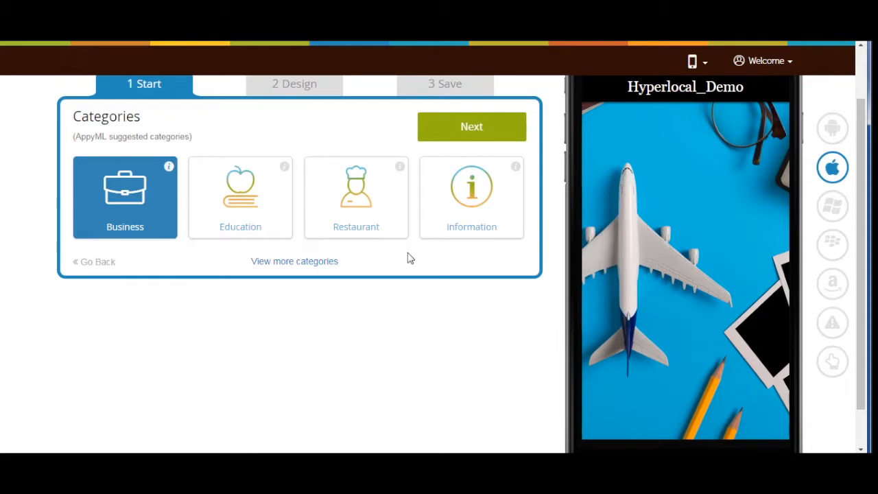
{"action": "left_click", "coordinate": [300, 261]}
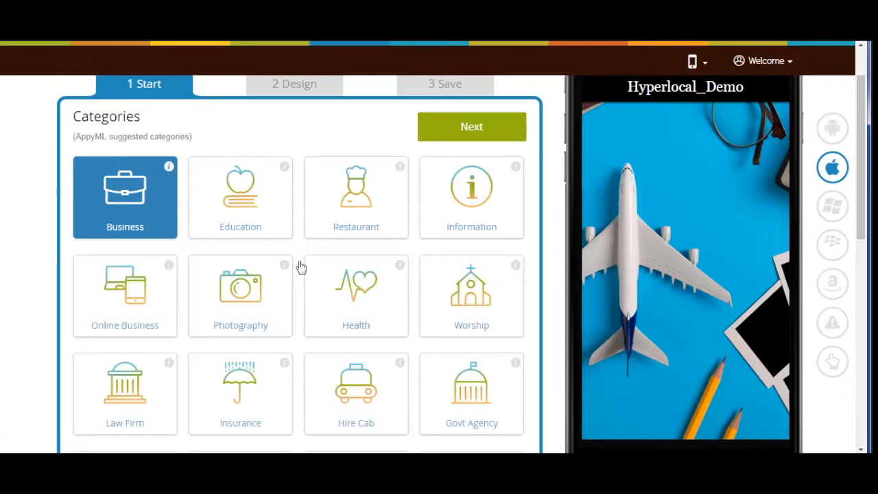
{"action": "scroll", "coordinate": [300, 265], "scroll_direction": "down", "scroll_amount": 3}
{"action": "scroll", "coordinate": [300, 265], "scroll_direction": "down", "scroll_amount": 3}
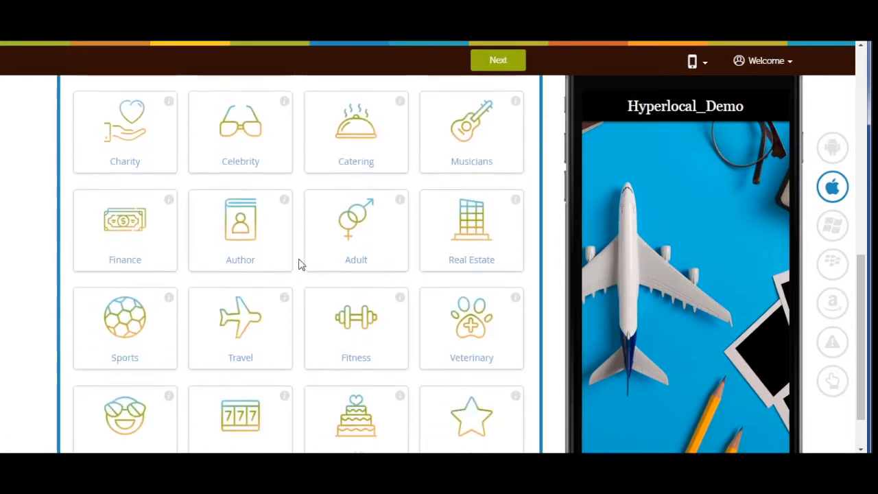
{"action": "scroll", "coordinate": [300, 264], "scroll_direction": "up", "scroll_amount": 5}
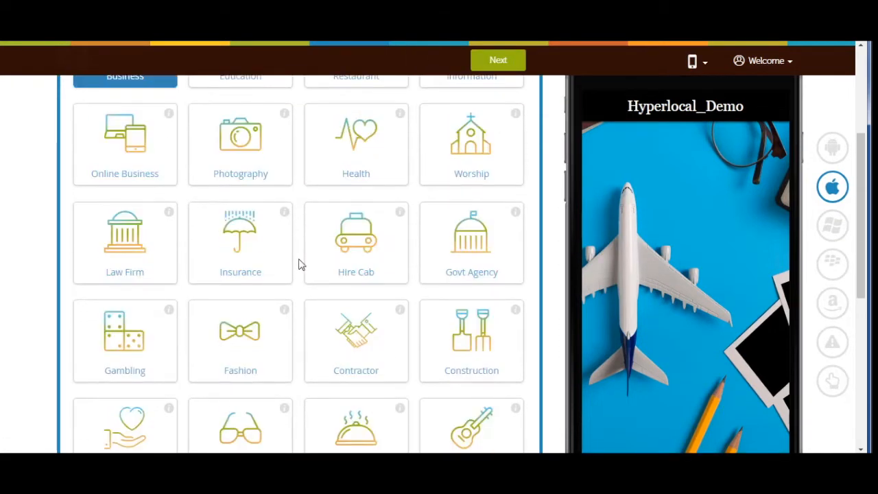
{"action": "scroll", "coordinate": [300, 265], "scroll_direction": "up", "scroll_amount": 3}
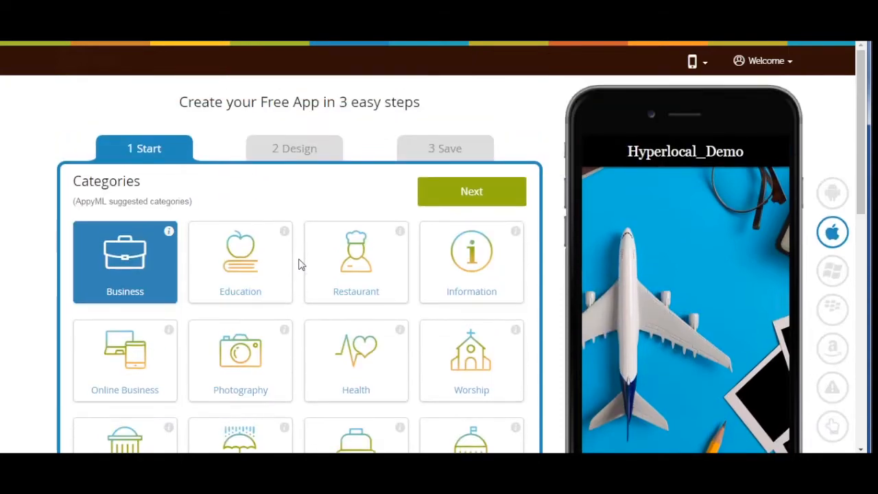
{"action": "left_click", "coordinate": [458, 199]}
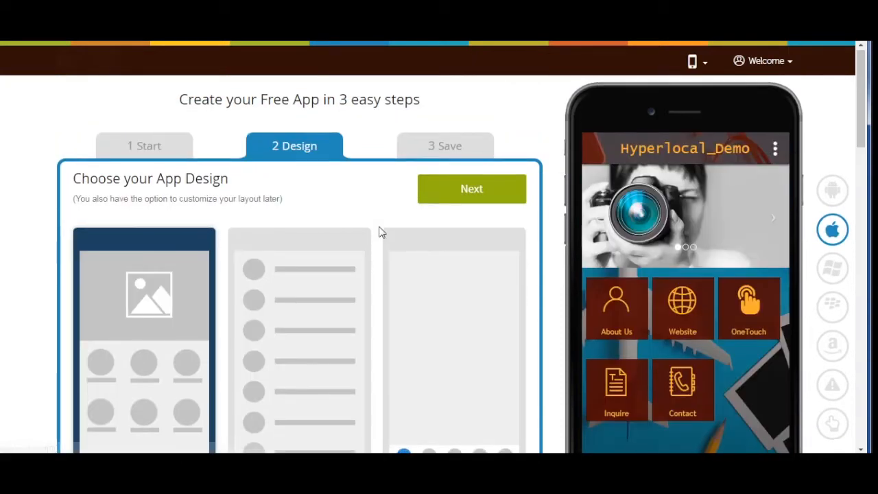
{"action": "scroll", "coordinate": [343, 304], "scroll_direction": "down", "scroll_amount": 2}
{"action": "left_click", "coordinate": [343, 302]}
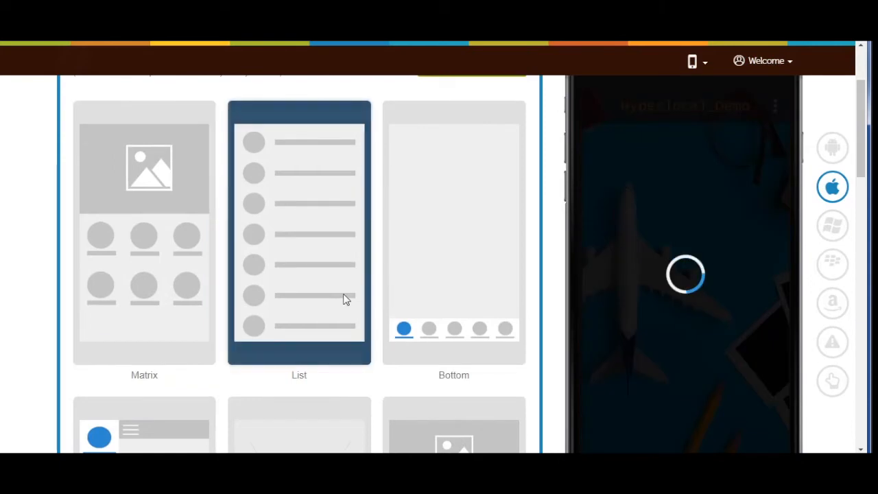
Search all features for 'Hyper' and add the Hyperlocal feature page
{"action": "scroll", "coordinate": [346, 292], "scroll_direction": "up", "scroll_amount": 2}
{"action": "left_click", "coordinate": [476, 202]}
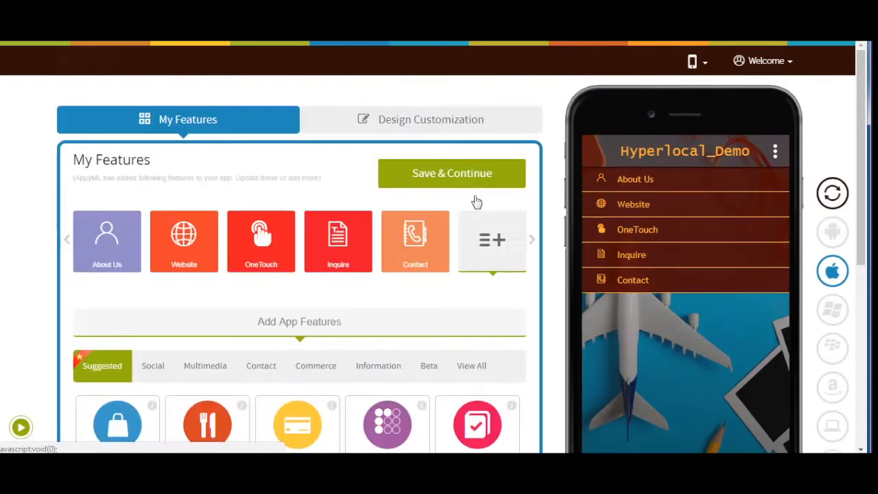
{"action": "scroll", "coordinate": [481, 195], "scroll_direction": "down", "scroll_amount": 1}
{"action": "scroll", "coordinate": [489, 192], "scroll_direction": "down", "scroll_amount": 2}
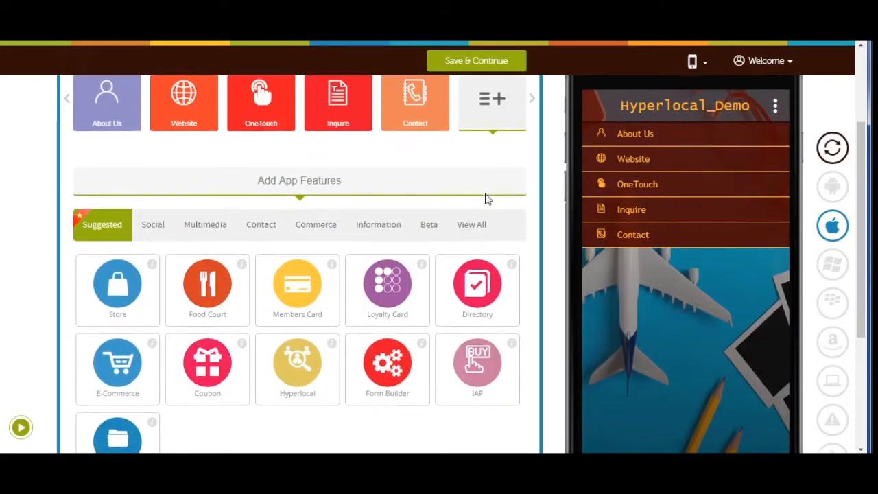
{"action": "left_click", "coordinate": [471, 172]}
{"action": "left_click", "coordinate": [203, 210]}
{"action": "type", "text": "Hyp"}
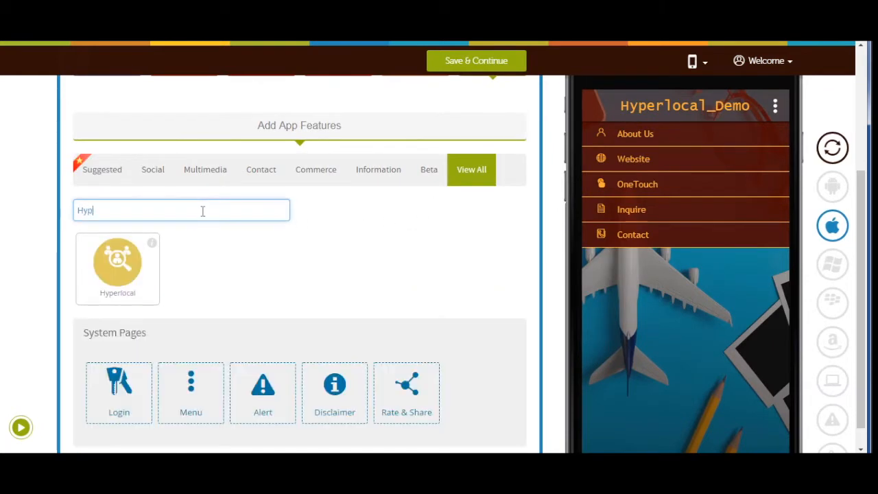
{"action": "type", "text": "er"}
{"action": "left_click", "coordinate": [118, 267]}
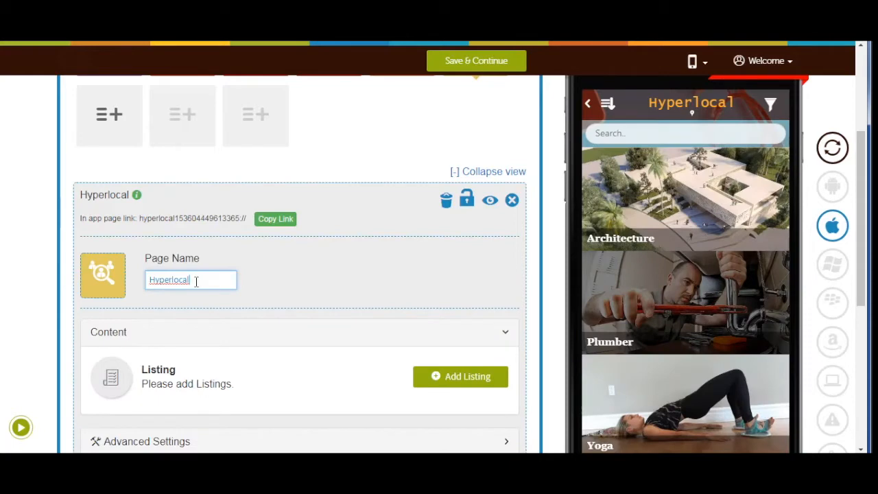
Browse the Hyperlocal page's icon options, cancel without changes, and open its listing manager
{"action": "left_click", "coordinate": [100, 288]}
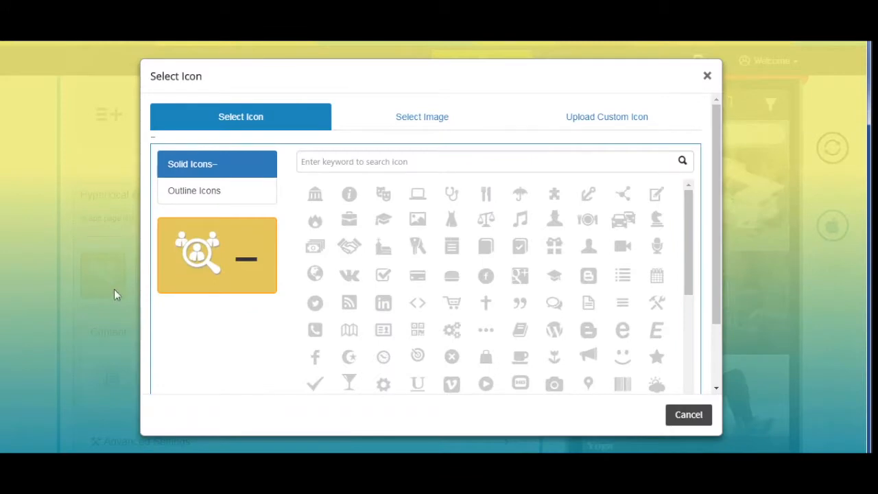
{"action": "left_click", "coordinate": [219, 192]}
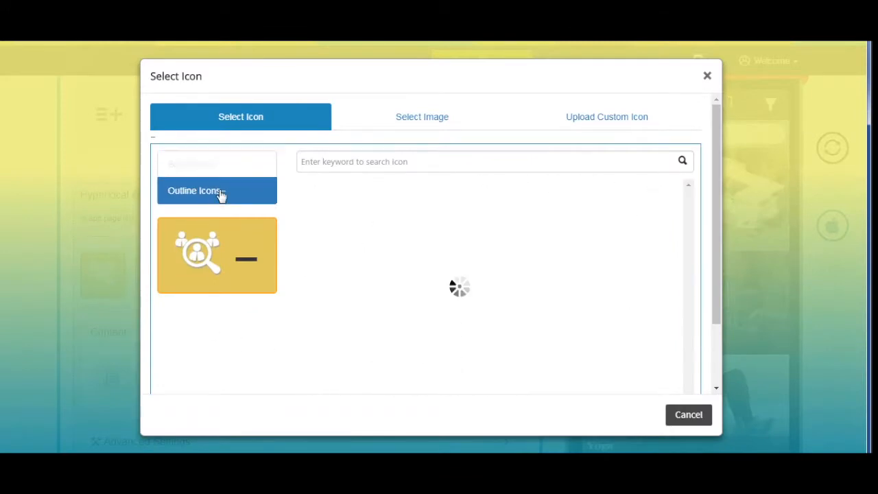
{"action": "left_click", "coordinate": [422, 117]}
{"action": "scroll", "coordinate": [456, 254], "scroll_direction": "down", "scroll_amount": 1}
{"action": "scroll", "coordinate": [480, 254], "scroll_direction": "up", "scroll_amount": 1}
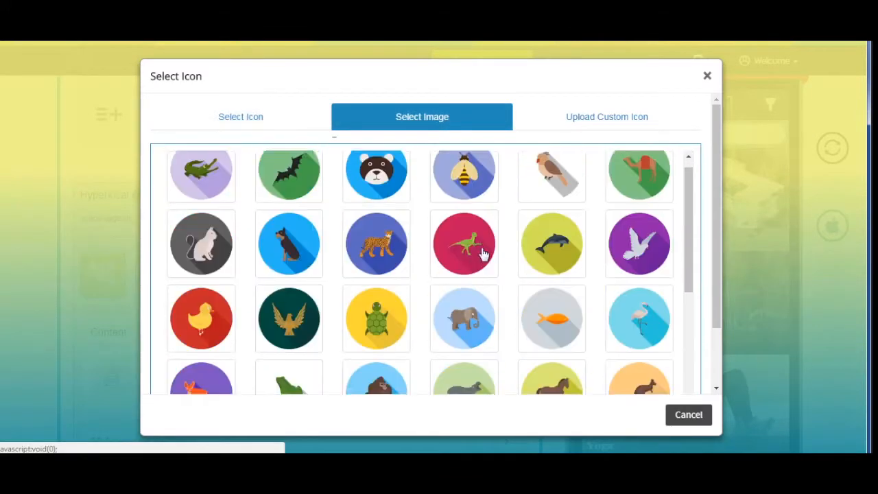
{"action": "left_click", "coordinate": [597, 117]}
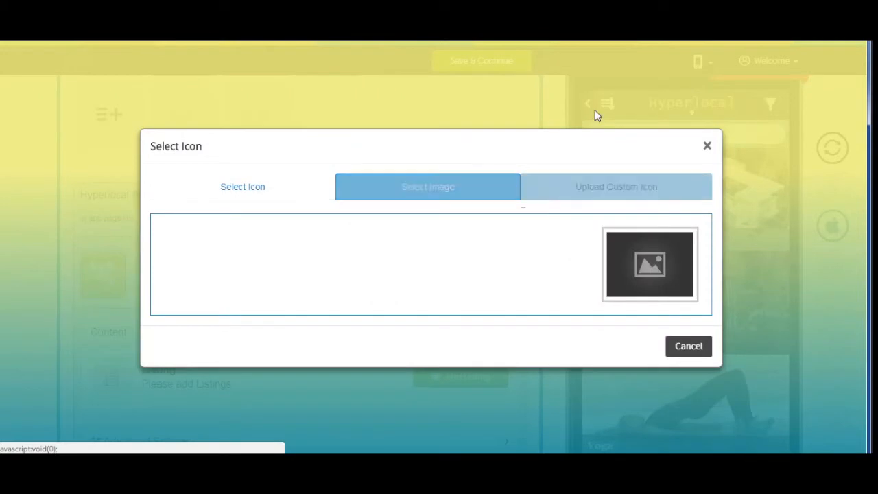
{"action": "left_click", "coordinate": [688, 346]}
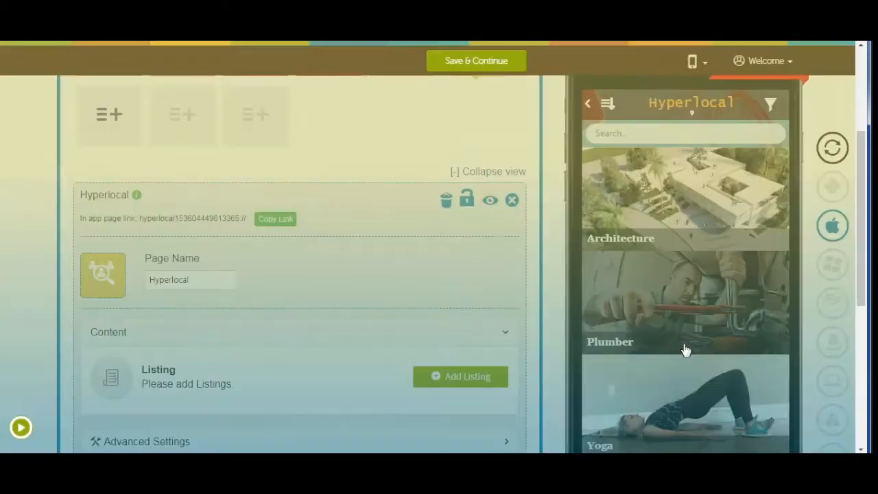
{"action": "scroll", "coordinate": [275, 254], "scroll_direction": "down", "scroll_amount": 3}
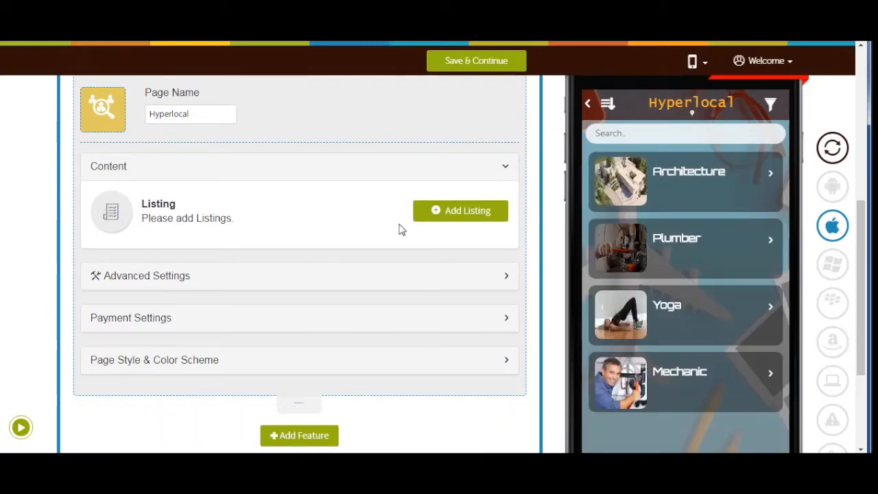
{"action": "left_click", "coordinate": [466, 217]}
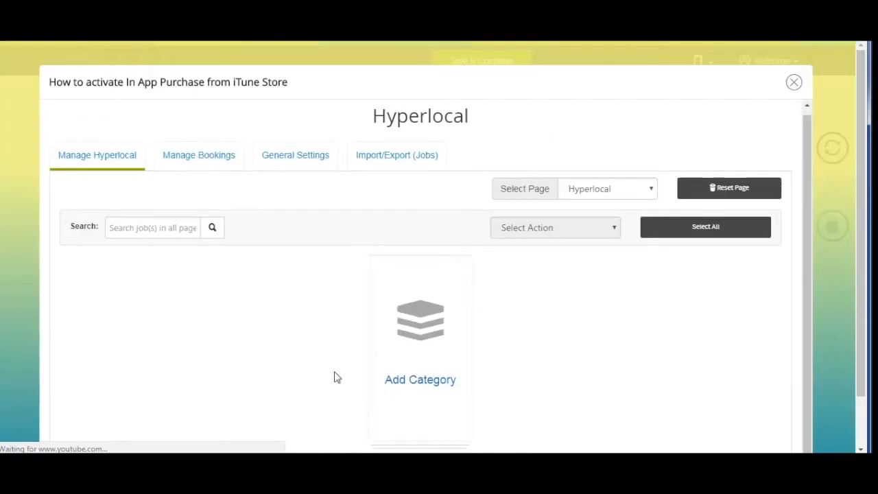
Create an active category named Category1 with Custom listing order
{"action": "scroll", "coordinate": [333, 377], "scroll_direction": "down", "scroll_amount": 2}
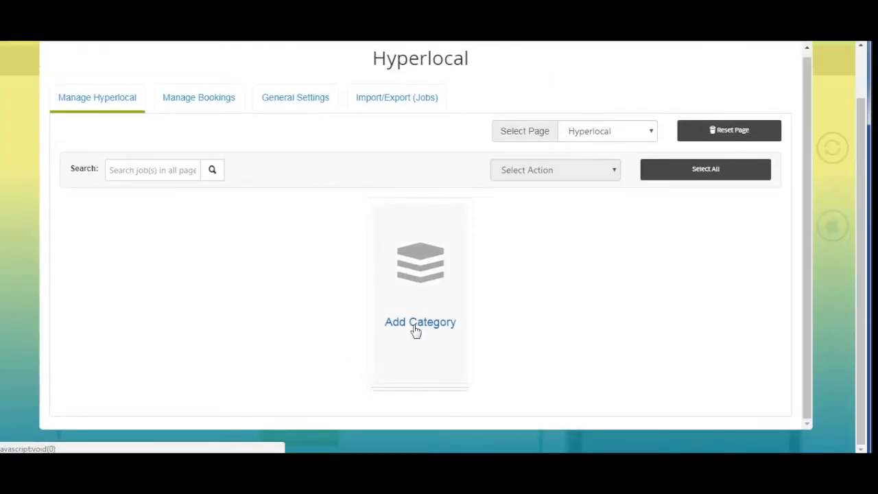
{"action": "left_click", "coordinate": [415, 328]}
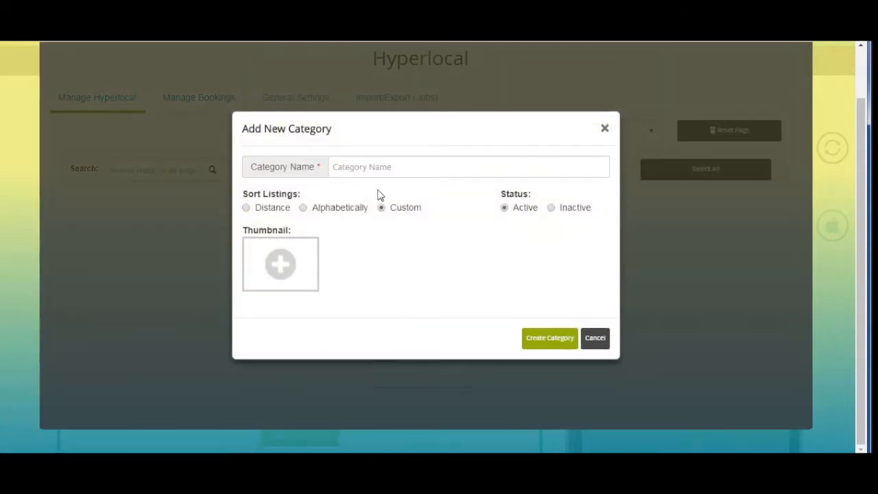
{"action": "left_click", "coordinate": [363, 167]}
{"action": "type", "text": "Category1"}
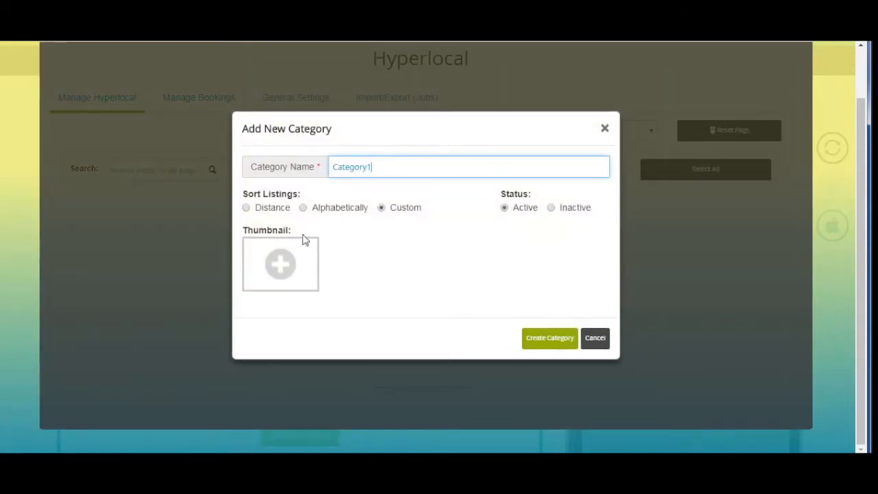
{"action": "left_click", "coordinate": [246, 207]}
{"action": "left_click", "coordinate": [304, 210]}
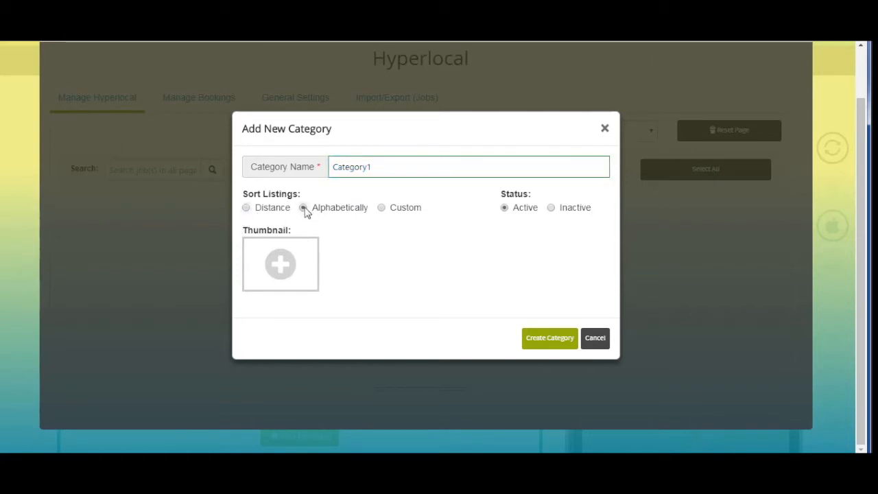
{"action": "left_click", "coordinate": [385, 211]}
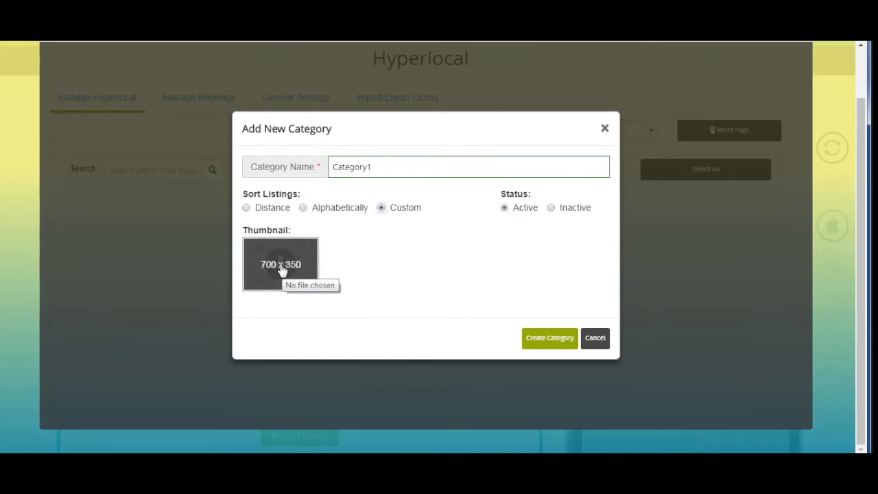
{"action": "left_click", "coordinate": [549, 338]}
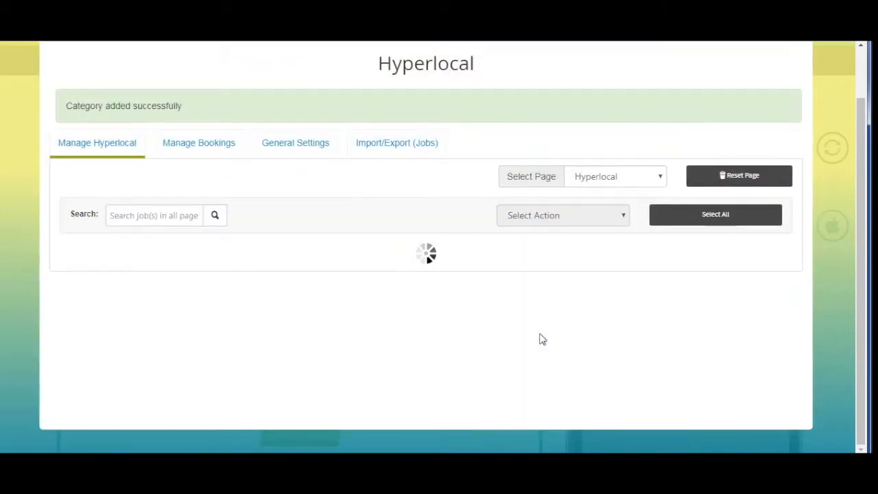
{"action": "scroll", "coordinate": [423, 307], "scroll_direction": "down", "scroll_amount": 1}
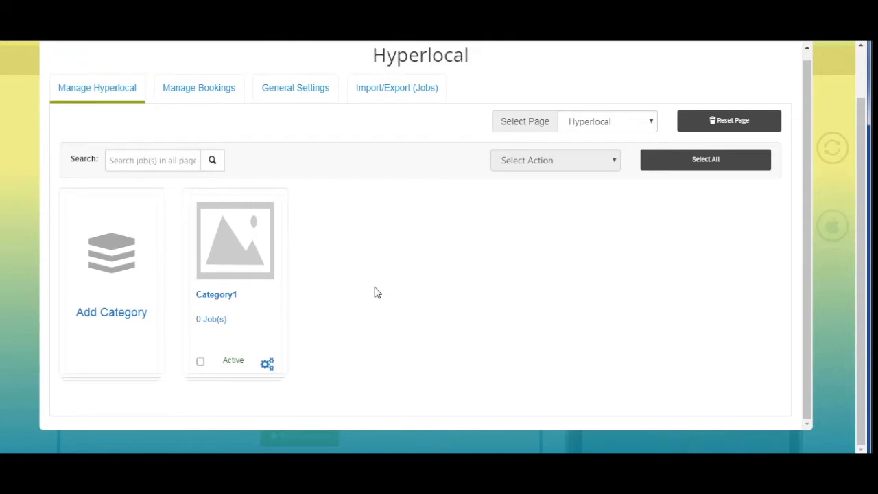
Start a new Category1 job titled Analytical with a 1000 budget
{"action": "left_click", "coordinate": [212, 320]}
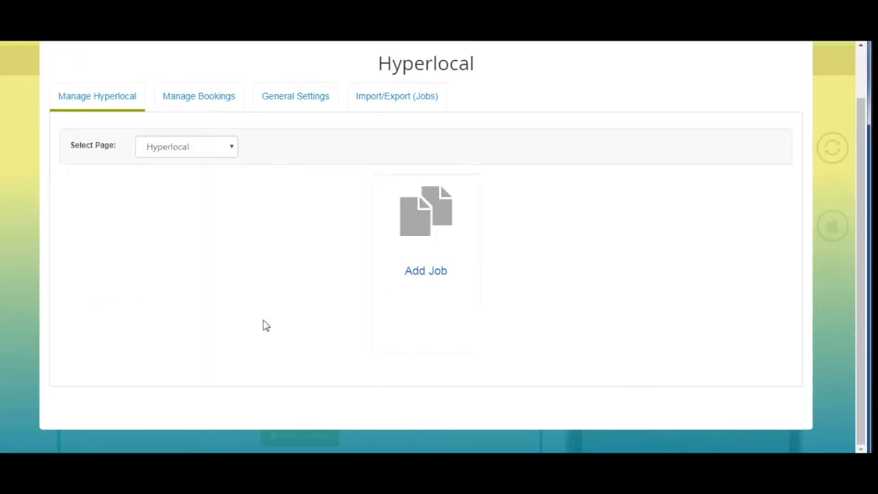
{"action": "left_click", "coordinate": [424, 280]}
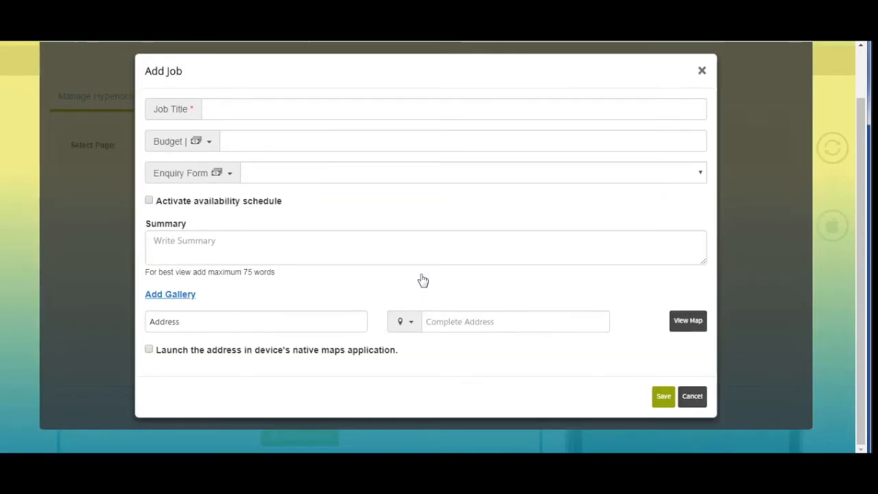
{"action": "left_click", "coordinate": [240, 100]}
{"action": "type", "text": "Analytical"}
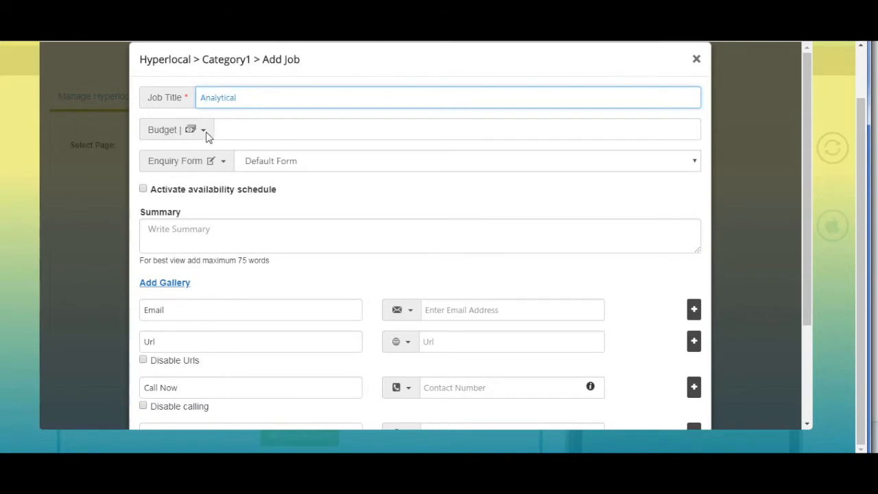
Leave the Budget and Enquiry Form icons unchanged and keep Default Form as the enquiry form
{"action": "left_click", "coordinate": [205, 132]}
{"action": "scroll", "coordinate": [336, 248], "scroll_direction": "down", "scroll_amount": 3}
{"action": "scroll", "coordinate": [345, 247], "scroll_direction": "up", "scroll_amount": 3}
{"action": "left_click", "coordinate": [340, 140]}
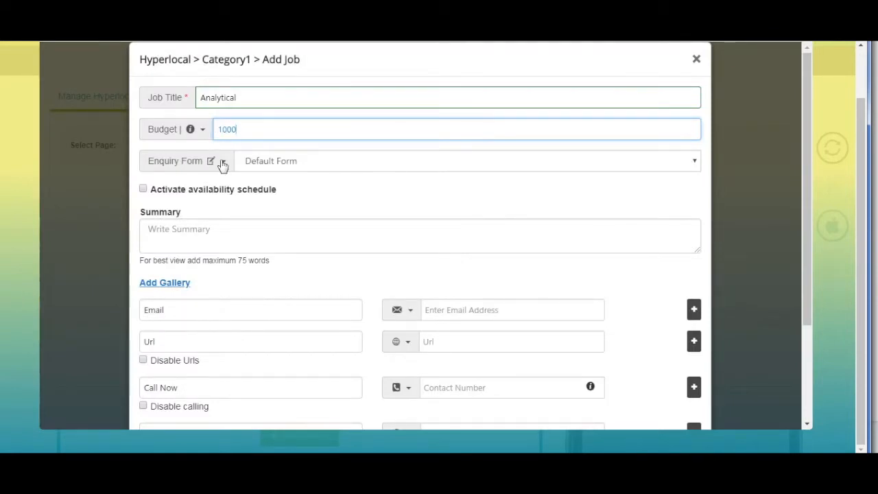
{"action": "left_click", "coordinate": [222, 165]}
{"action": "scroll", "coordinate": [308, 197], "scroll_direction": "down", "scroll_amount": 3}
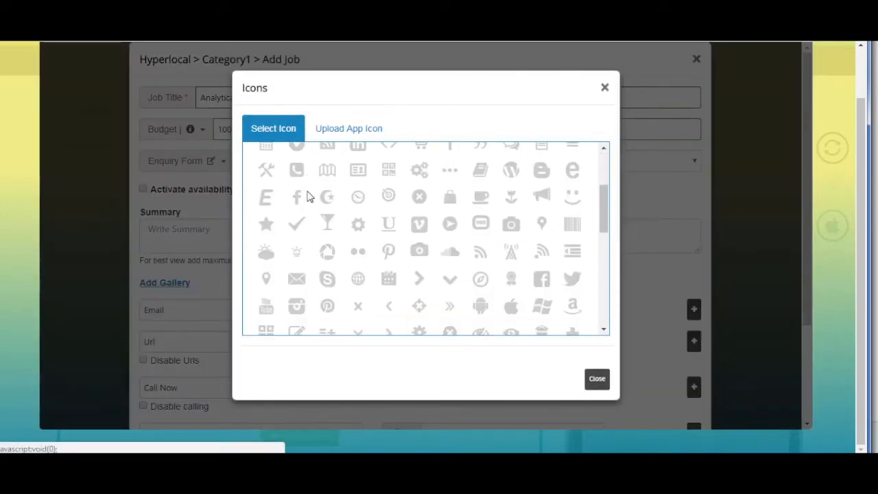
{"action": "scroll", "coordinate": [308, 196], "scroll_direction": "up", "scroll_amount": 3}
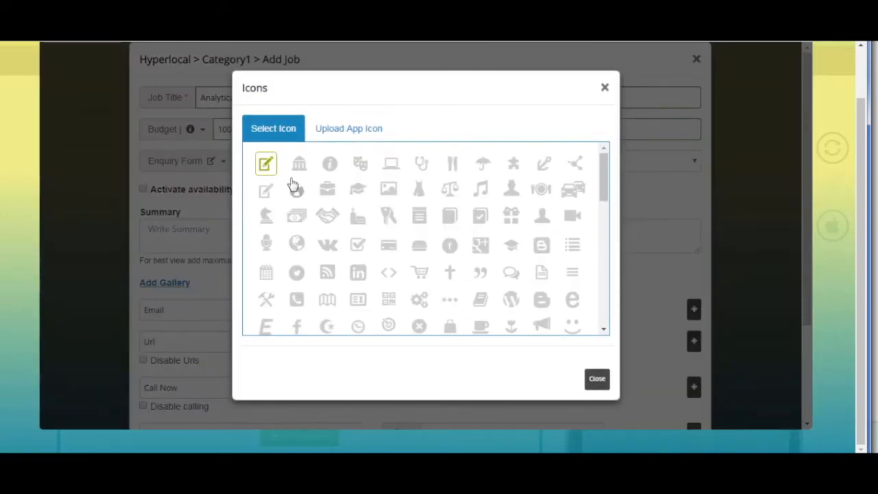
{"action": "left_click", "coordinate": [346, 130]}
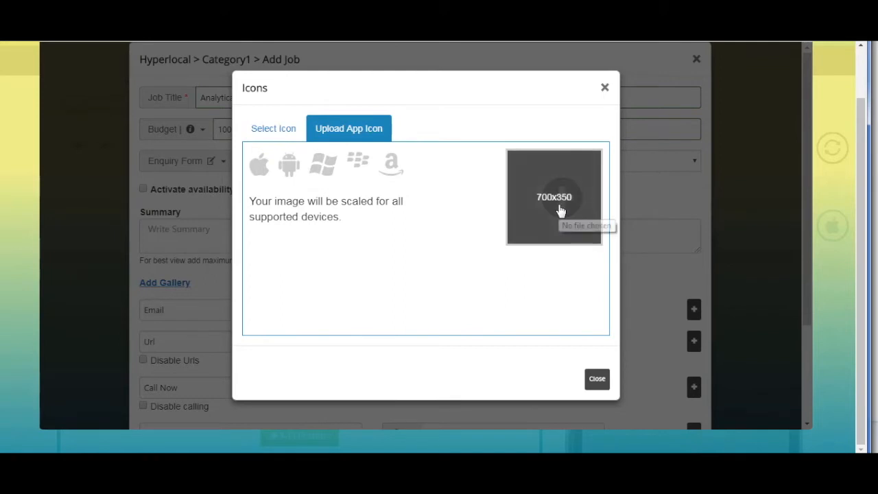
{"action": "left_click", "coordinate": [323, 165]}
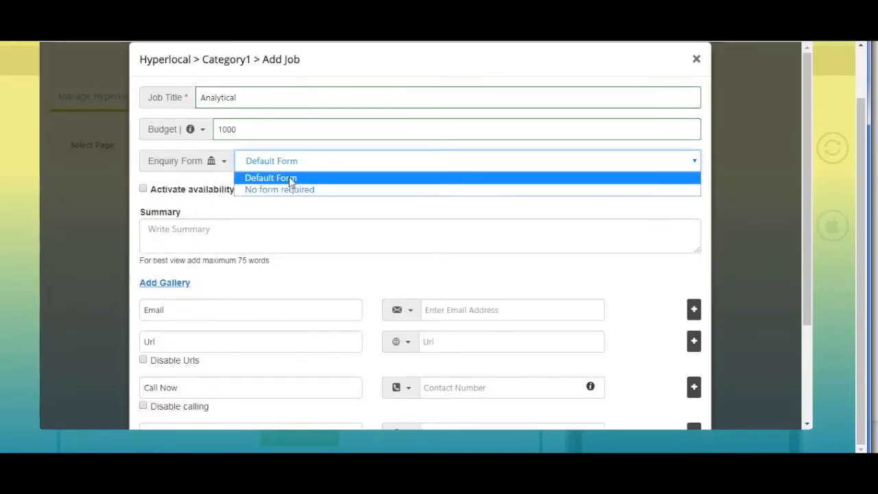
{"action": "left_click", "coordinate": [290, 178]}
{"action": "scroll", "coordinate": [273, 172], "scroll_direction": "down", "scroll_amount": 1}
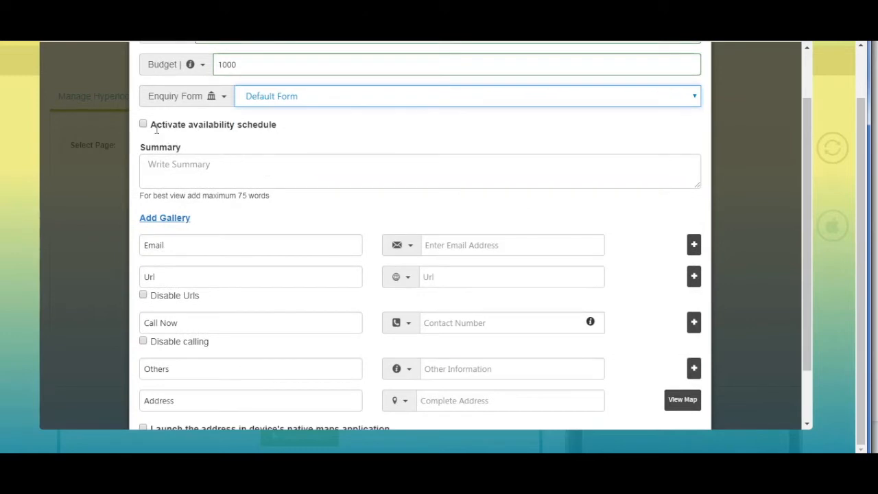
Activate the job's availability schedule, closing the default-timing icon chooser unchanged
{"action": "left_click", "coordinate": [142, 124]}
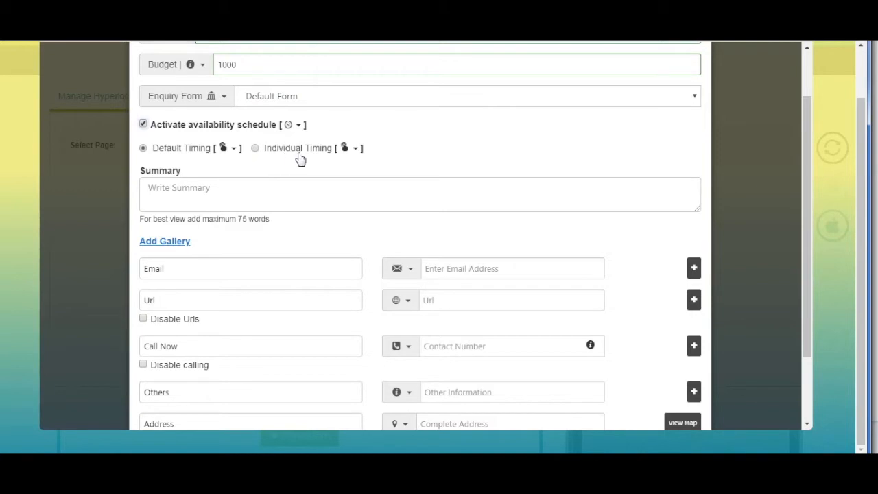
{"action": "left_click", "coordinate": [235, 151]}
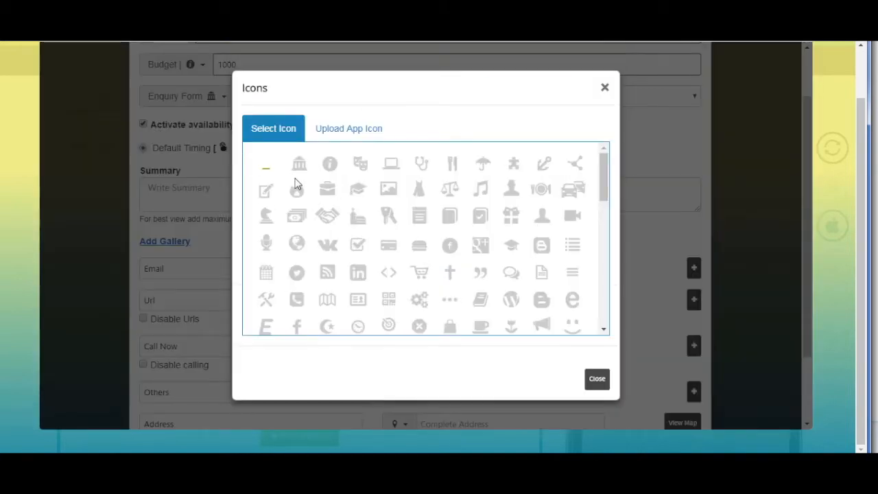
{"action": "scroll", "coordinate": [300, 158], "scroll_direction": "down", "scroll_amount": 3}
{"action": "scroll", "coordinate": [327, 226], "scroll_direction": "up", "scroll_amount": 3}
{"action": "left_click", "coordinate": [324, 217]}
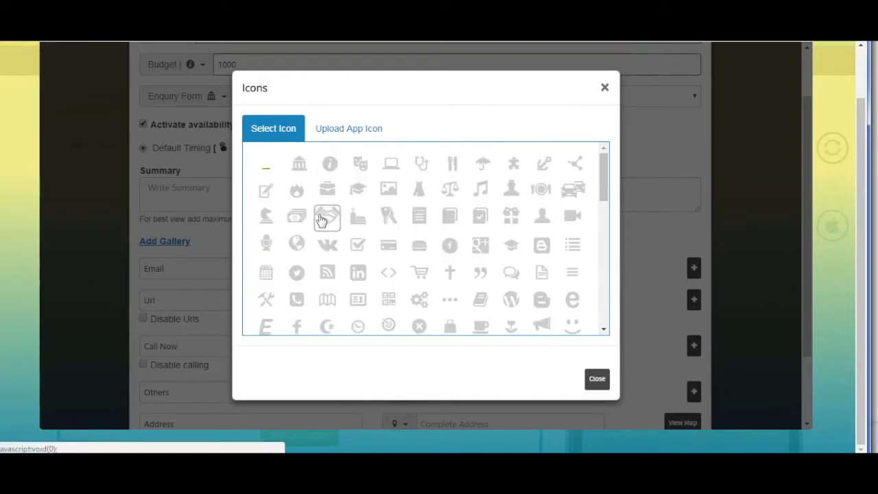
{"action": "left_click", "coordinate": [343, 188]}
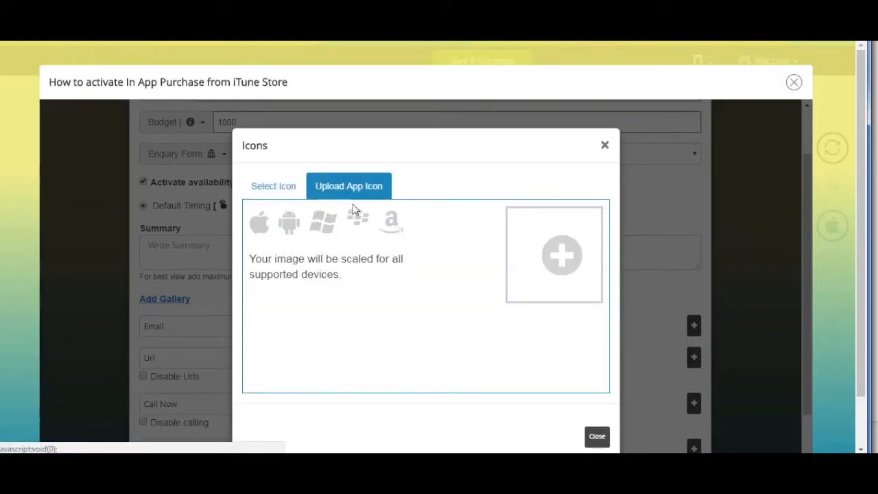
{"action": "scroll", "coordinate": [549, 276], "scroll_direction": "down", "scroll_amount": 2}
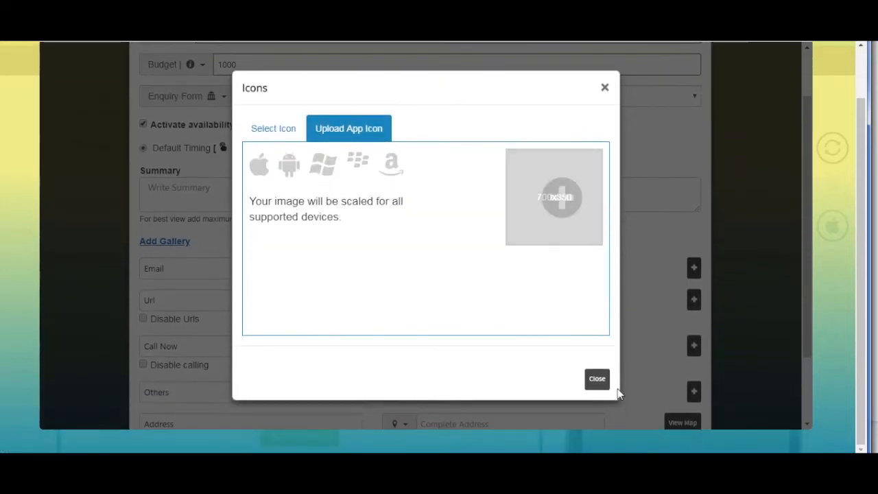
{"action": "left_click", "coordinate": [593, 388]}
{"action": "scroll", "coordinate": [265, 198], "scroll_direction": "down", "scroll_amount": 1}
Switch the schedule to individual timing for each weekday
{"action": "left_click", "coordinate": [255, 83]}
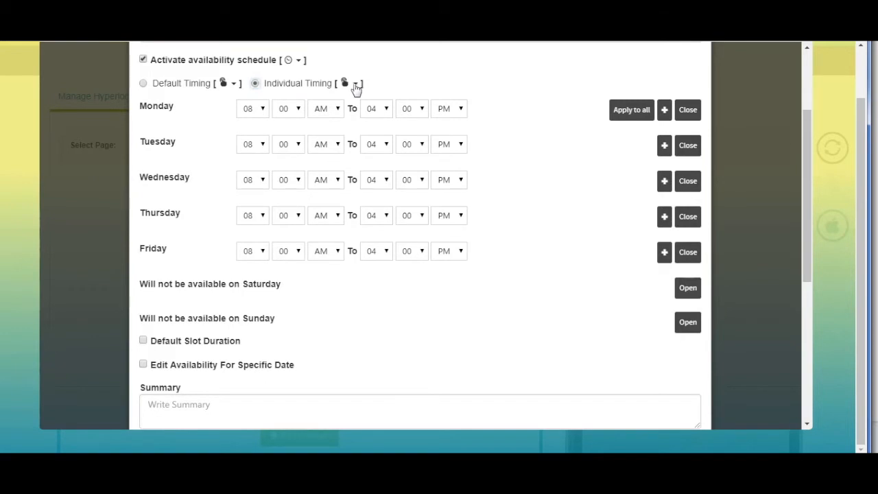
{"action": "left_click", "coordinate": [356, 85]}
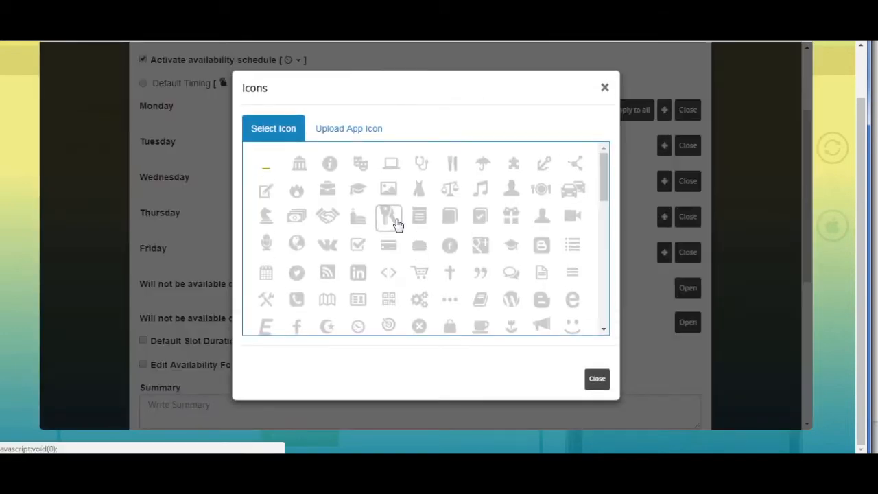
{"action": "left_click", "coordinate": [371, 133]}
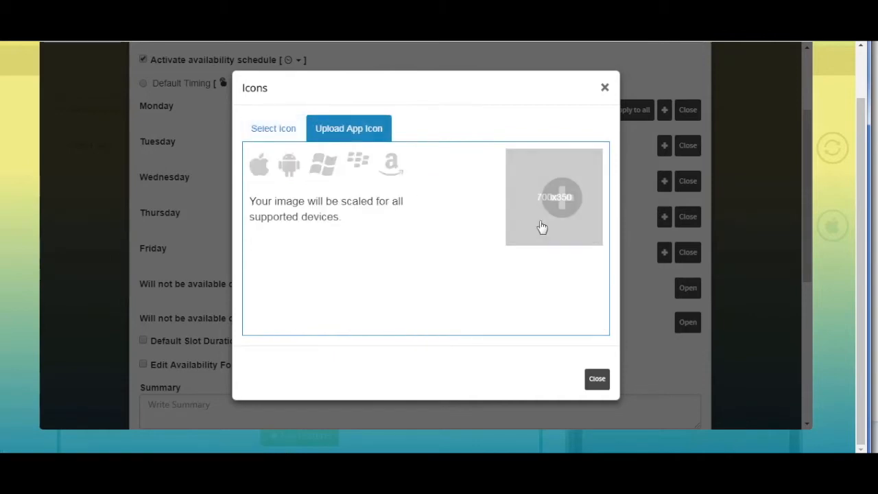
{"action": "left_click", "coordinate": [595, 432]}
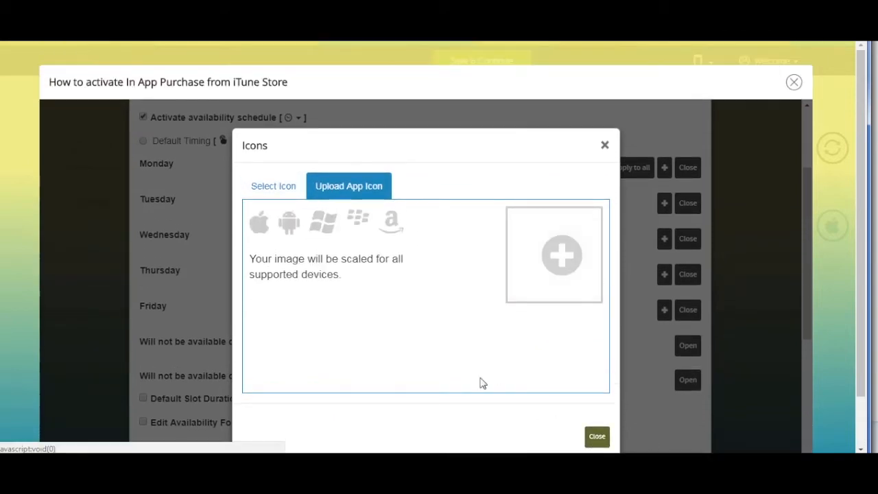
{"action": "scroll", "coordinate": [346, 315], "scroll_direction": "down", "scroll_amount": 1}
{"action": "scroll", "coordinate": [345, 298], "scroll_direction": "up", "scroll_amount": 1}
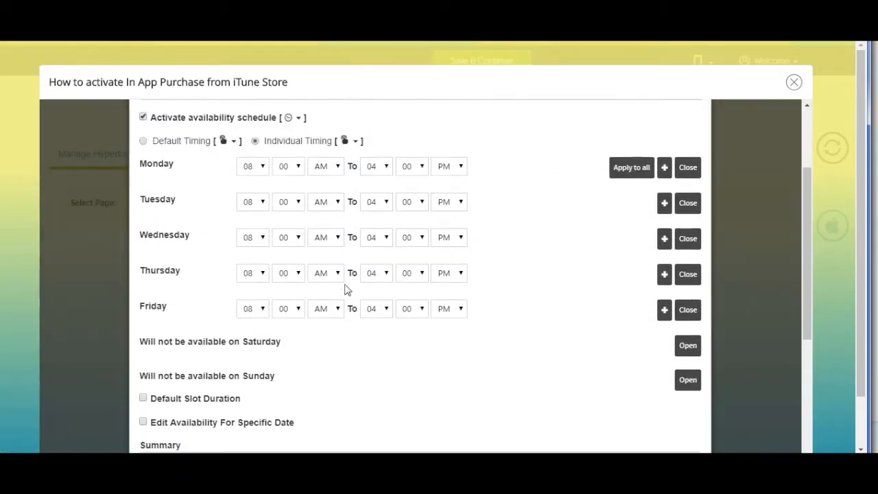
Set Monday's start to 08:10 AM and add a second Monday time slot
{"action": "left_click", "coordinate": [263, 170]}
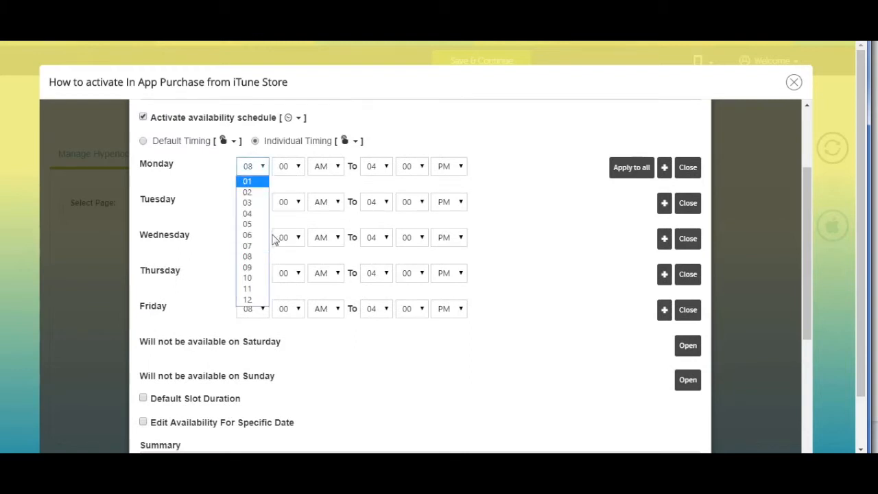
{"action": "left_click", "coordinate": [297, 171]}
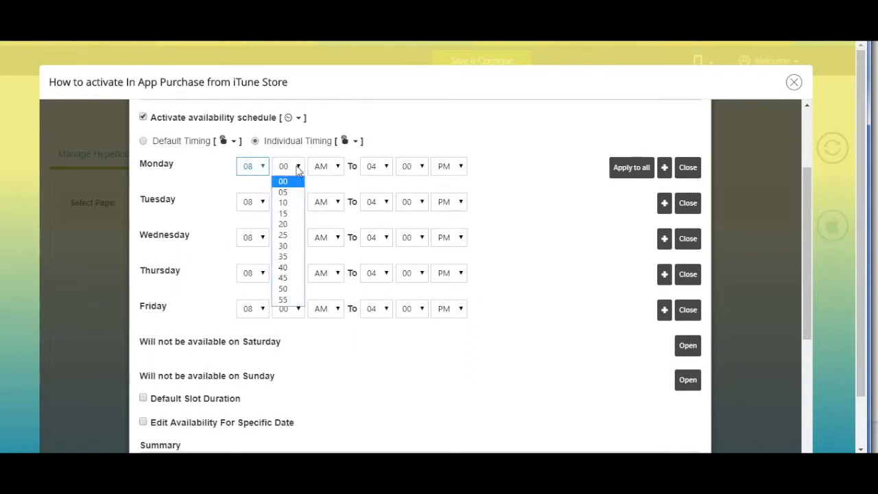
{"action": "left_click", "coordinate": [287, 217]}
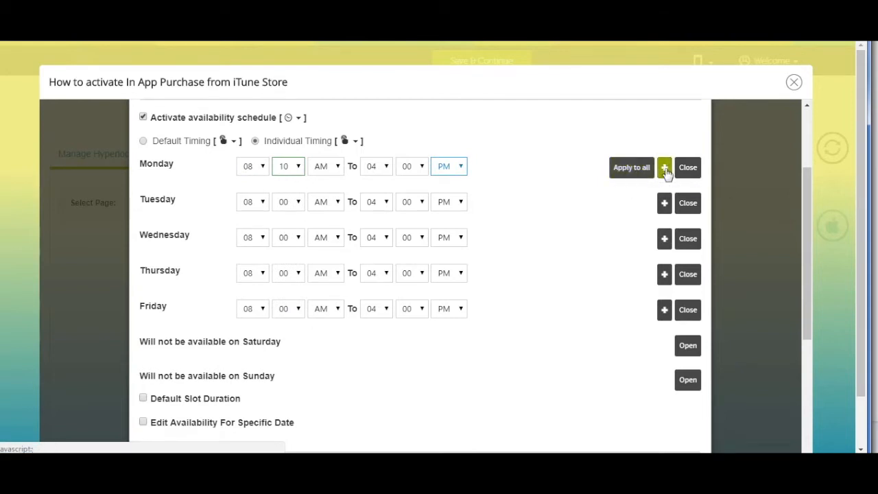
{"action": "left_click", "coordinate": [665, 169]}
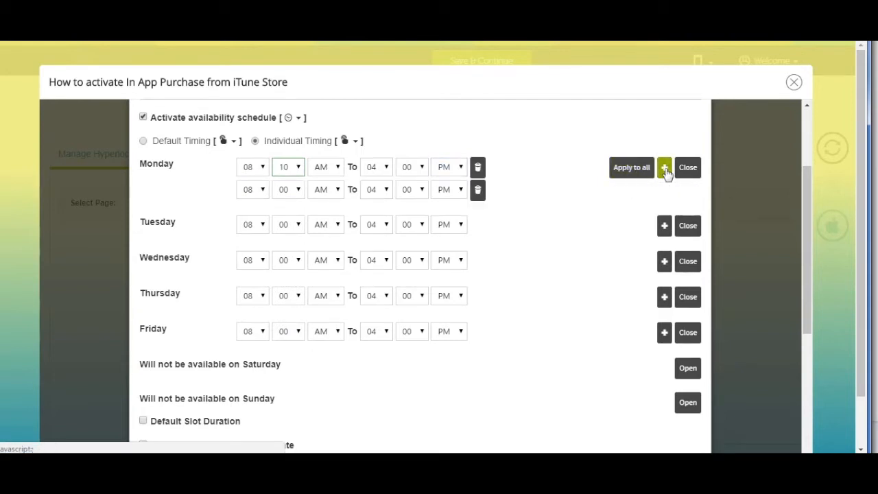
{"action": "scroll", "coordinate": [478, 196], "scroll_direction": "down", "scroll_amount": 3}
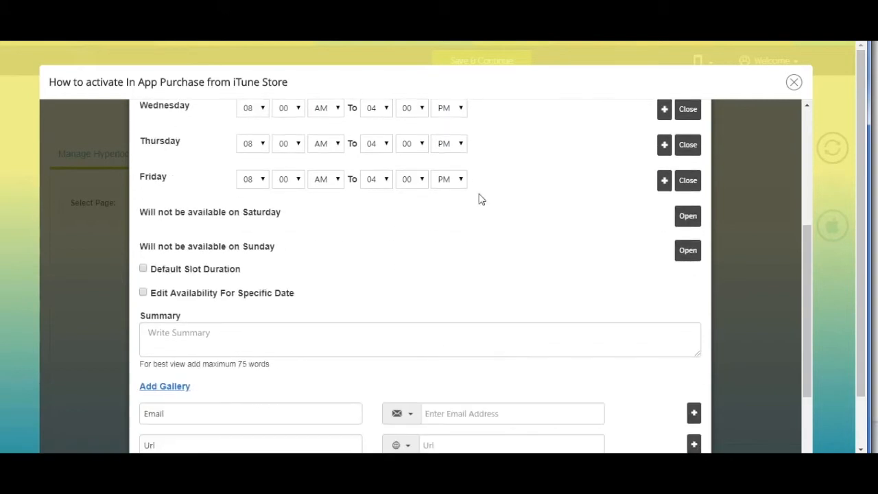
{"action": "scroll", "coordinate": [479, 197], "scroll_direction": "down", "scroll_amount": 2}
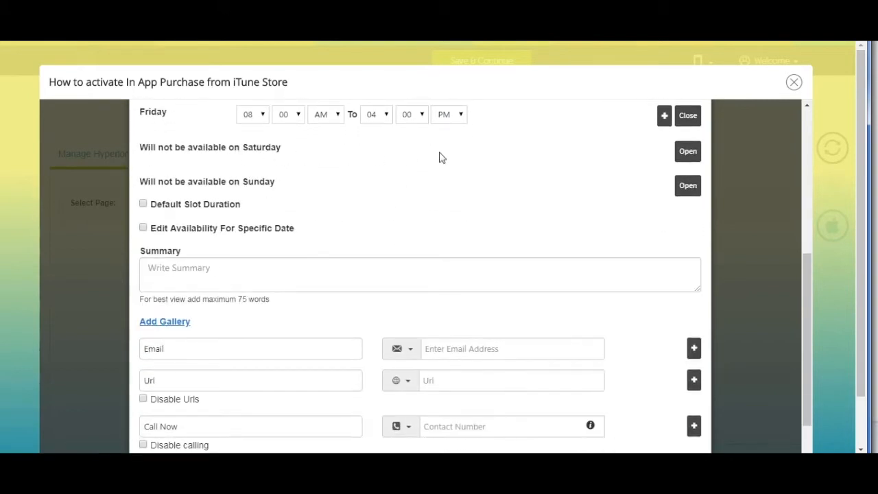
{"action": "scroll", "coordinate": [141, 144], "scroll_direction": "down", "scroll_amount": 2}
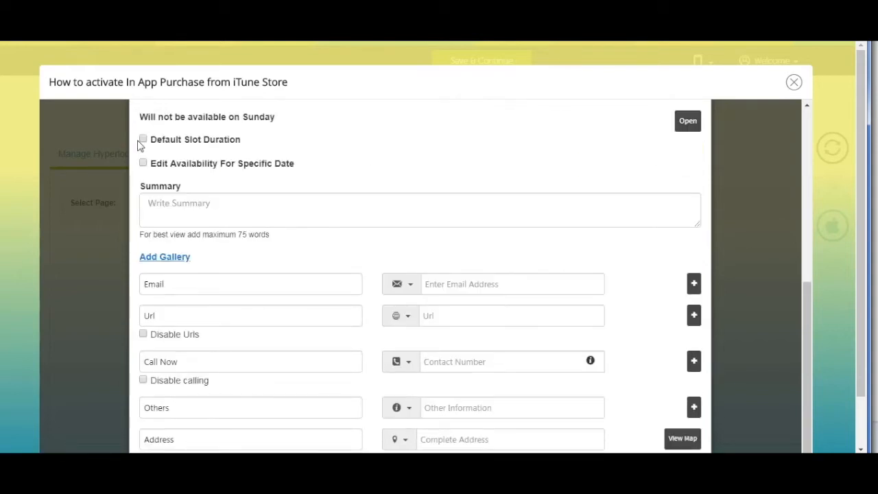
Enable a default slot duration of 01 hour 05 minutes and show the specific-date availability calendar
{"action": "left_click", "coordinate": [143, 140]}
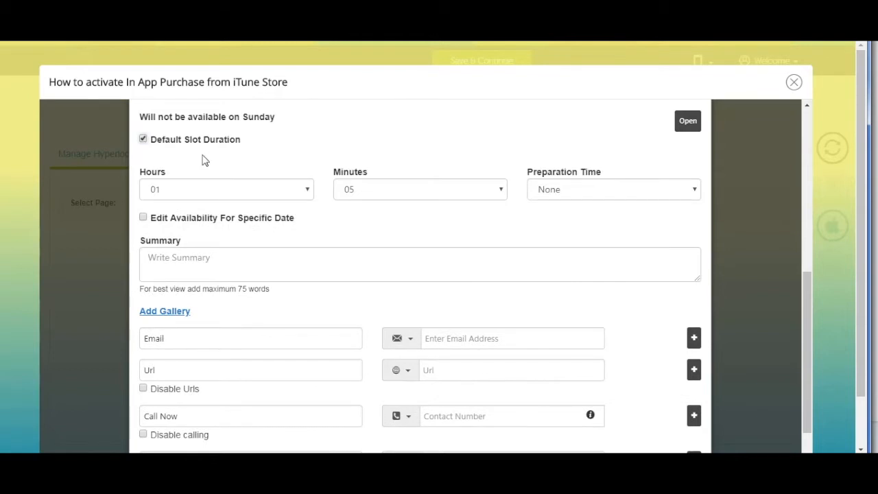
{"action": "left_click", "coordinate": [206, 187]}
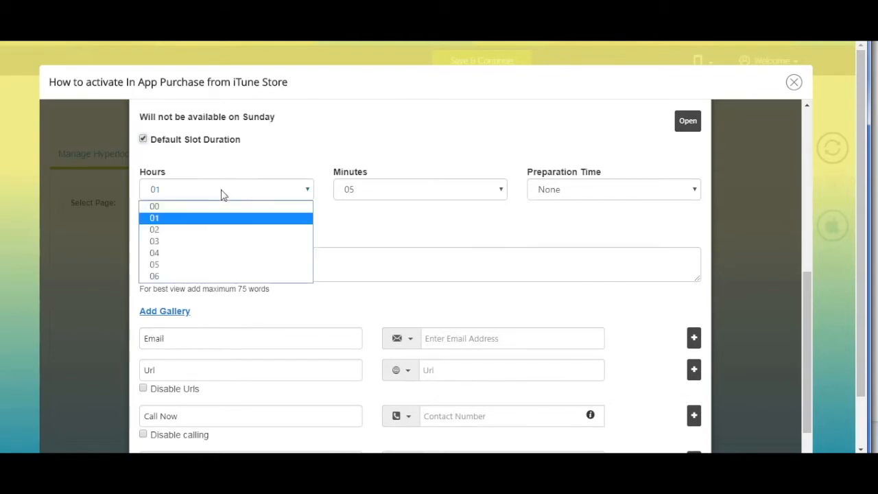
{"action": "left_click", "coordinate": [386, 188]}
{"action": "key", "text": "Tab"}
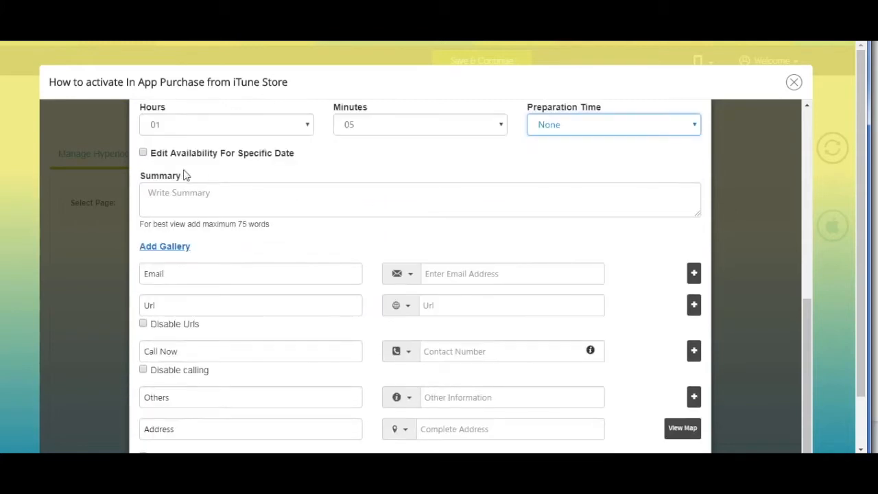
{"action": "left_click", "coordinate": [143, 152]}
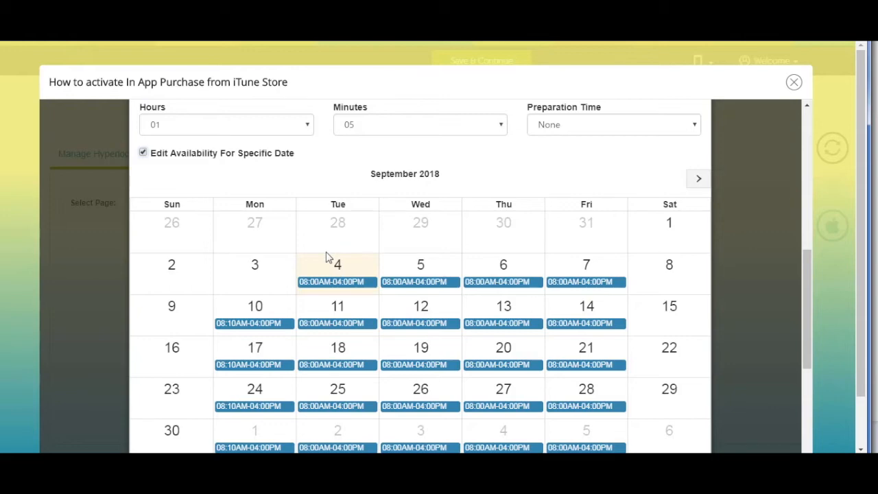
Hide the specific-date calendar and enter 'Demo Summary' as the job summary
{"action": "left_click", "coordinate": [196, 154]}
{"action": "left_click", "coordinate": [195, 159]}
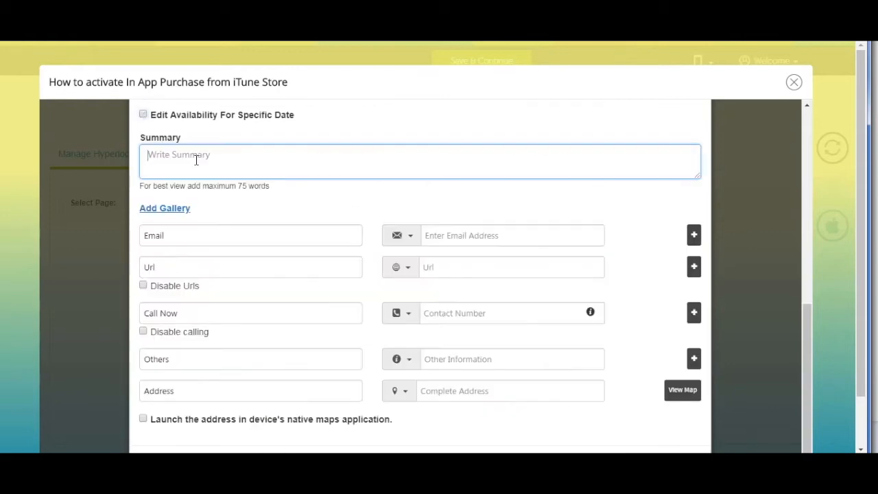
{"action": "type", "text": "Dem"}
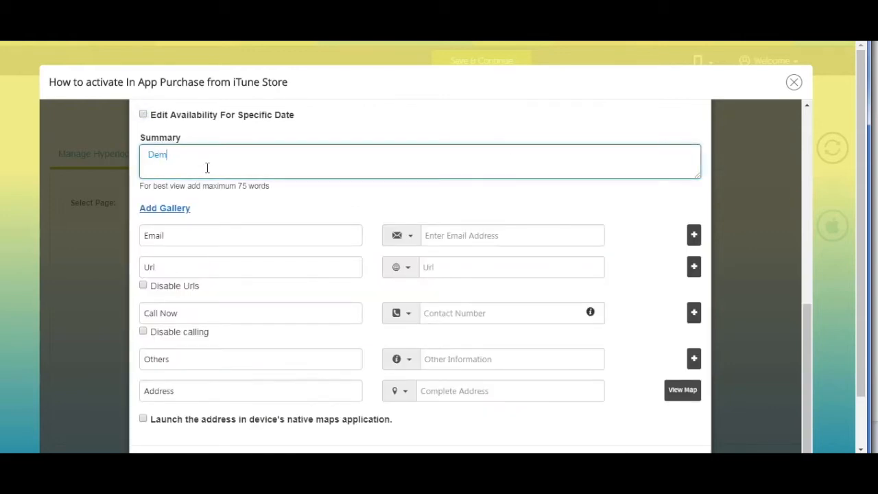
{"action": "type", "text": "o Summary"}
{"action": "scroll", "coordinate": [254, 184], "scroll_direction": "down", "scroll_amount": 1}
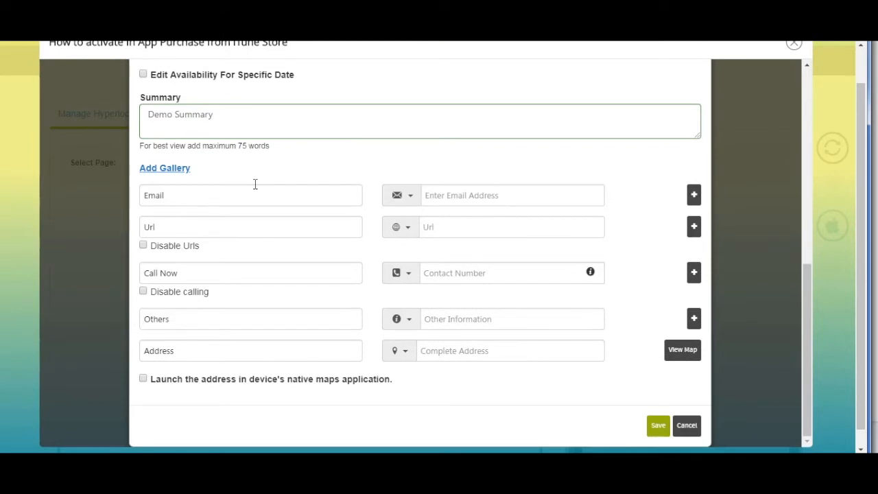
{"action": "scroll", "coordinate": [255, 184], "scroll_direction": "down", "scroll_amount": 1}
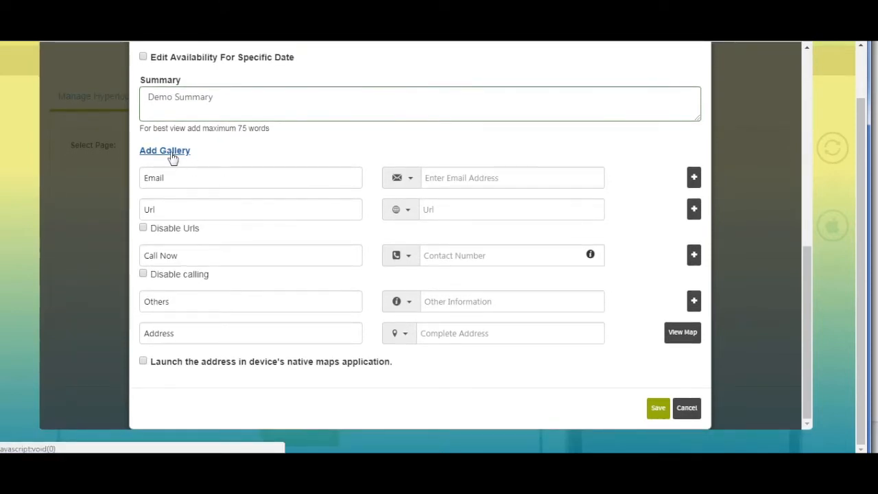
View the gallery's Images and YouTube tabs, close it without media, and edit the Email label
{"action": "left_click", "coordinate": [172, 158]}
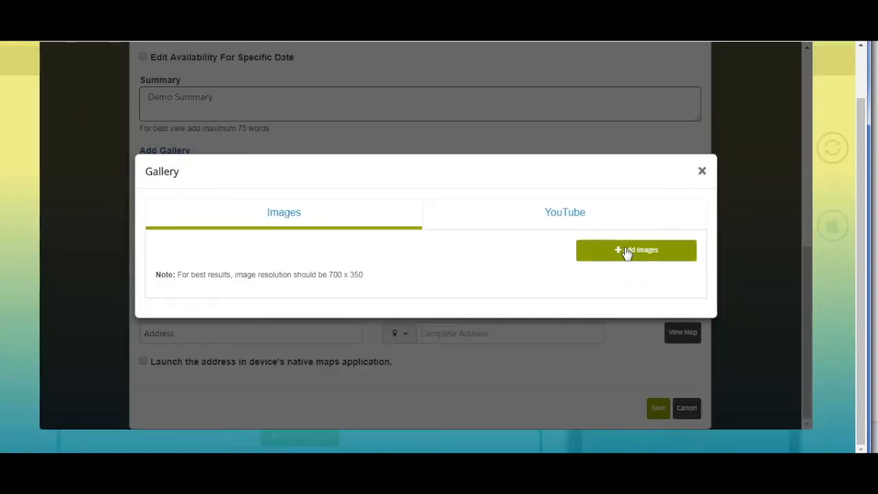
{"action": "left_click", "coordinate": [573, 221]}
{"action": "left_click", "coordinate": [353, 262]}
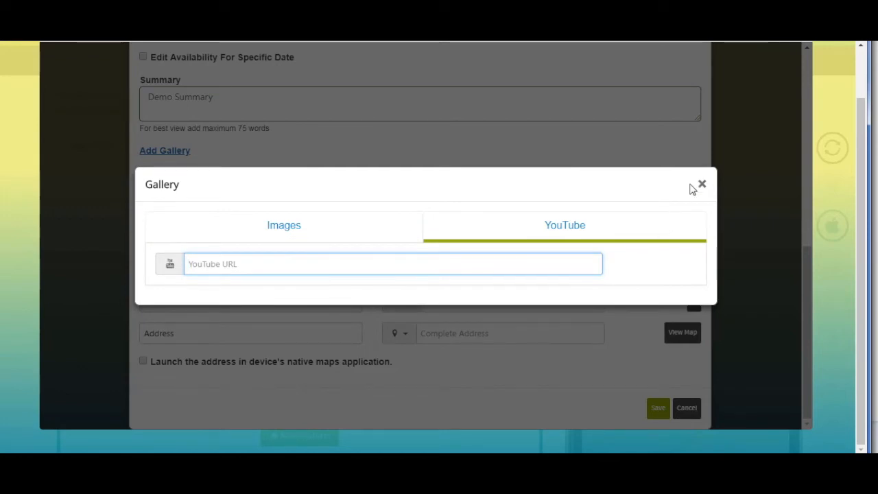
{"action": "left_click", "coordinate": [701, 183]}
{"action": "left_click", "coordinate": [245, 177]}
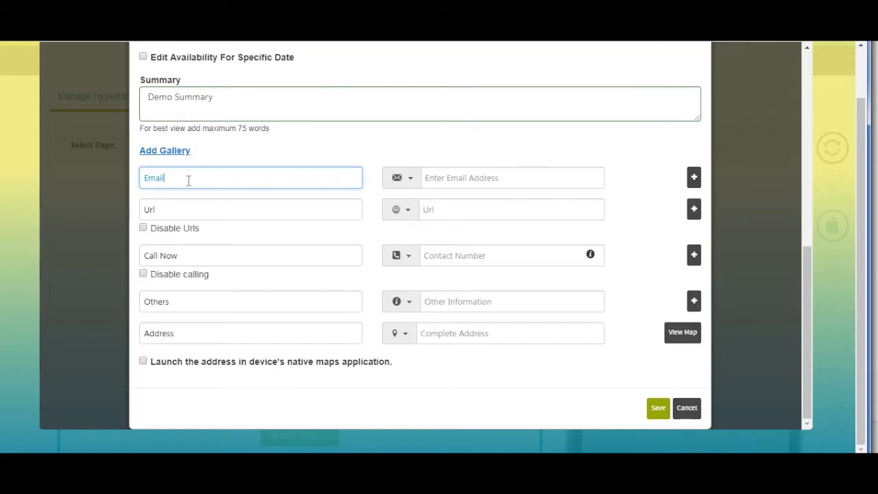
Append 'l' to the Email label and close its icon chooser without changes
{"action": "type", "text": "l"}
{"action": "left_click", "coordinate": [410, 180]}
{"action": "scroll", "coordinate": [402, 221], "scroll_direction": "down", "scroll_amount": 3}
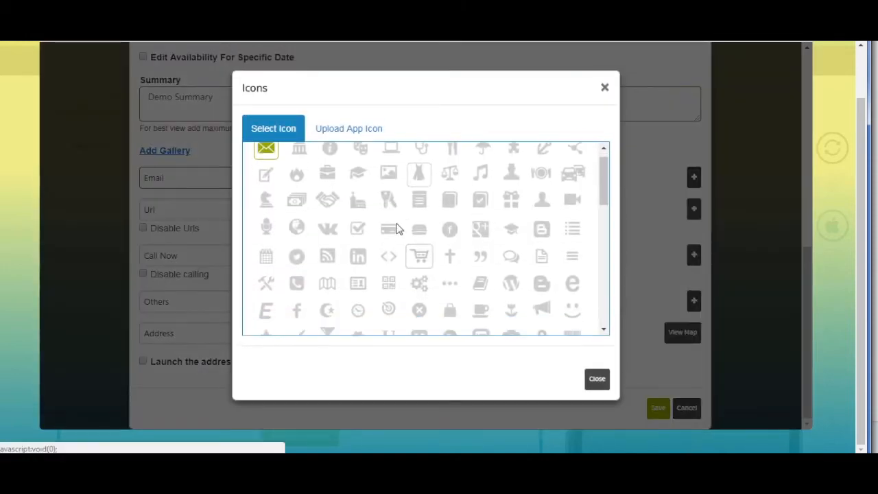
{"action": "scroll", "coordinate": [386, 244], "scroll_direction": "up", "scroll_amount": 3}
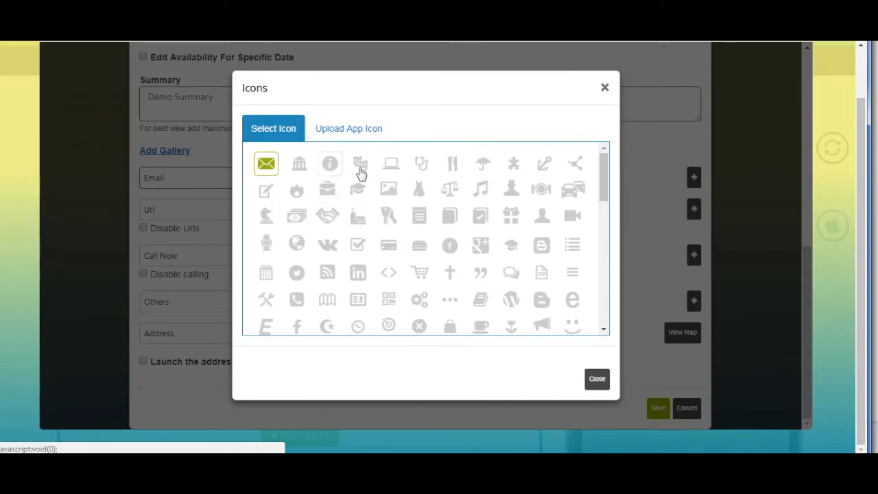
{"action": "left_click", "coordinate": [370, 131]}
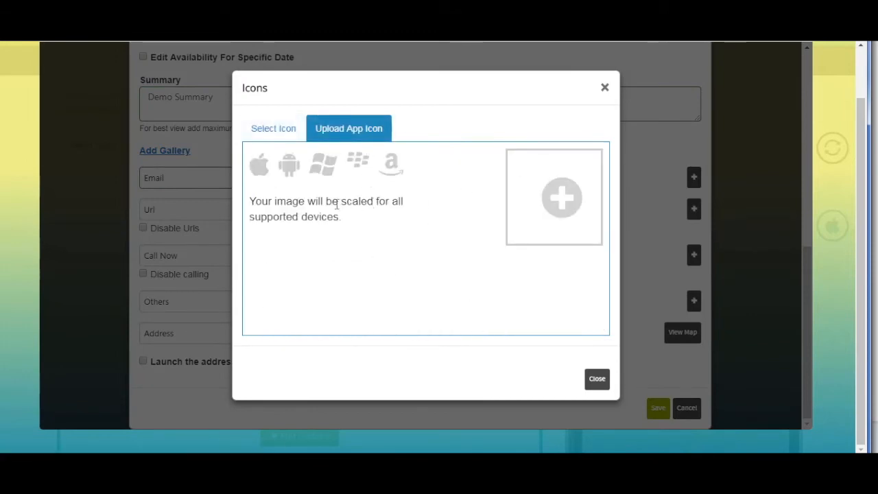
{"action": "left_click", "coordinate": [597, 379]}
Enter the contact e-mail address, remove the extra e-mail row, and edit the Url label
{"action": "left_click", "coordinate": [452, 179]}
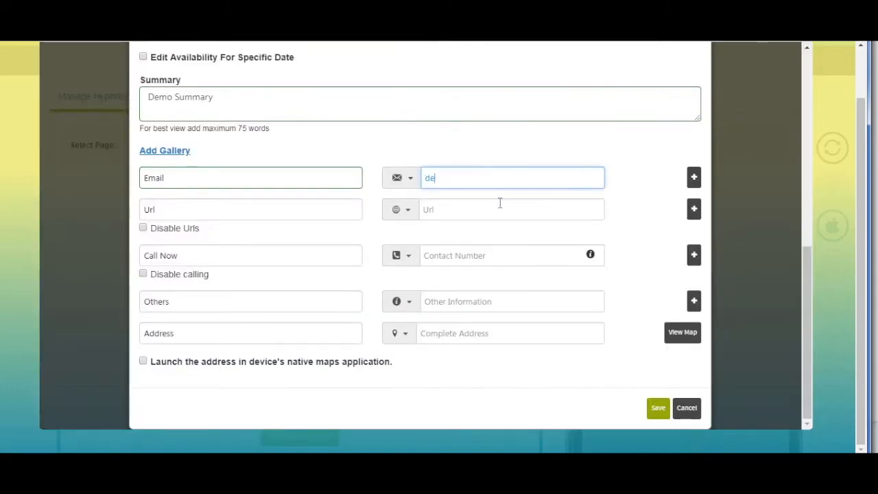
{"action": "left_click", "coordinate": [694, 178]}
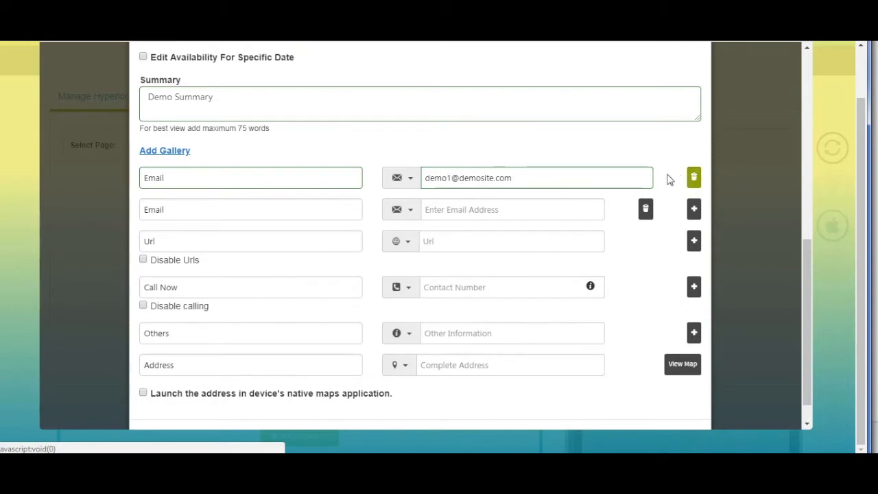
{"action": "left_click", "coordinate": [646, 210]}
{"action": "left_click", "coordinate": [226, 210]}
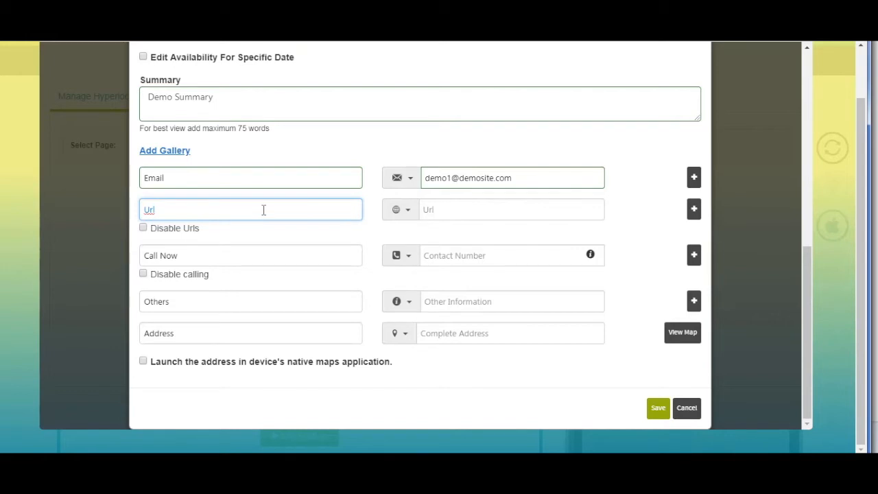
Paste the app download link into a single Url row, leaving Disable Urls switched off
{"action": "key", "text": "Tab"}
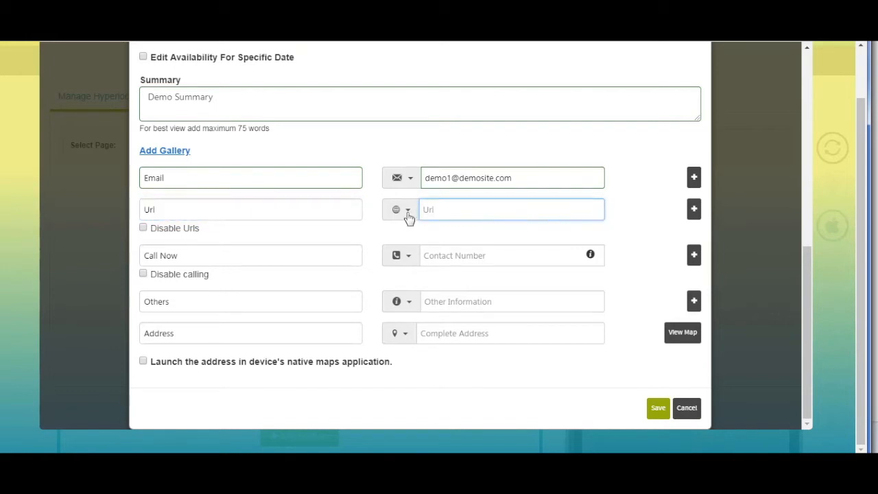
{"action": "left_click", "coordinate": [408, 214]}
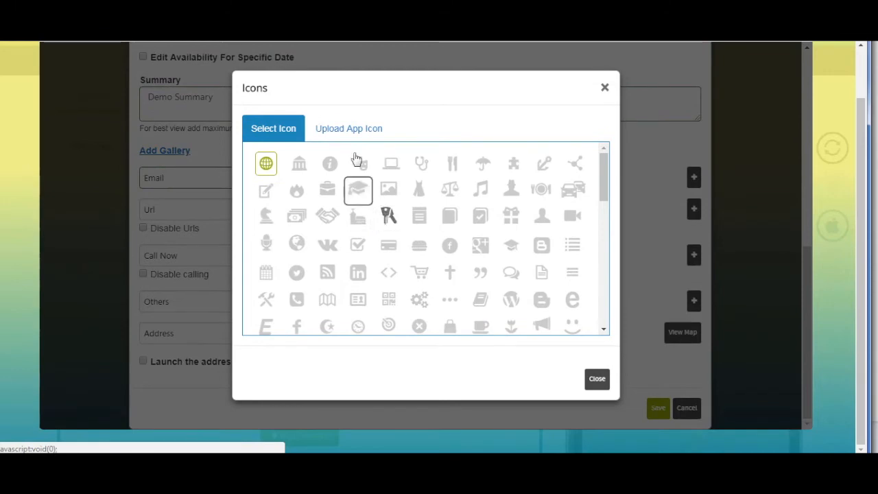
{"action": "left_click", "coordinate": [345, 130]}
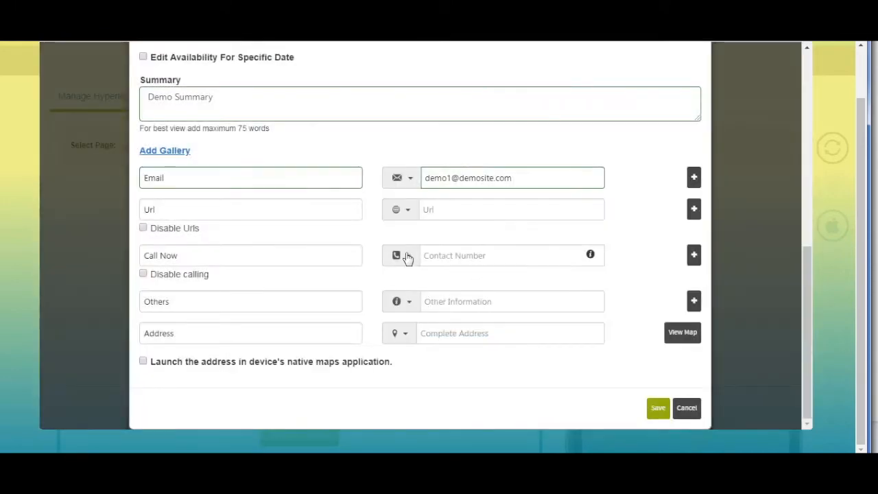
{"action": "left_click", "coordinate": [426, 211]}
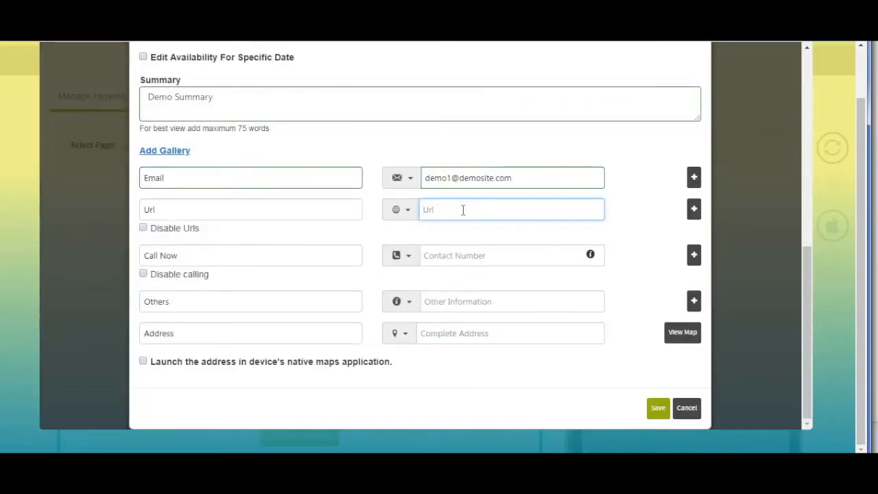
{"action": "key", "text": "ctrl+v"}
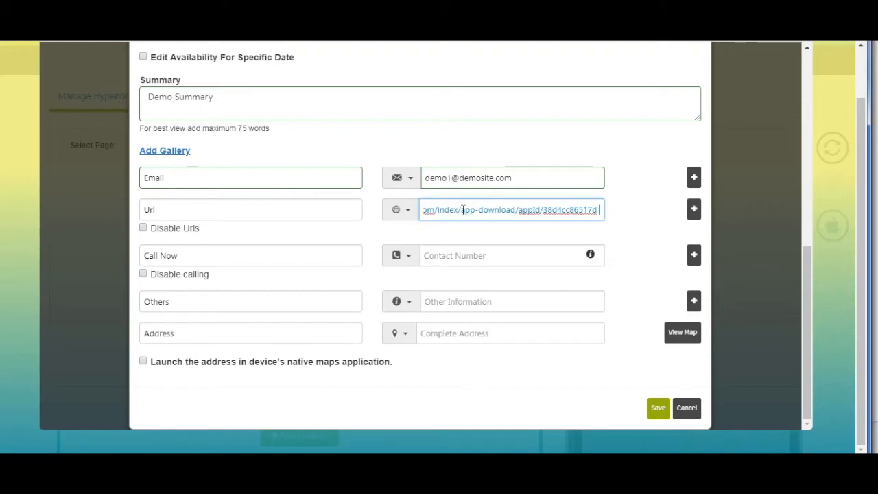
{"action": "left_click", "coordinate": [693, 210]}
{"action": "left_click", "coordinate": [477, 245]}
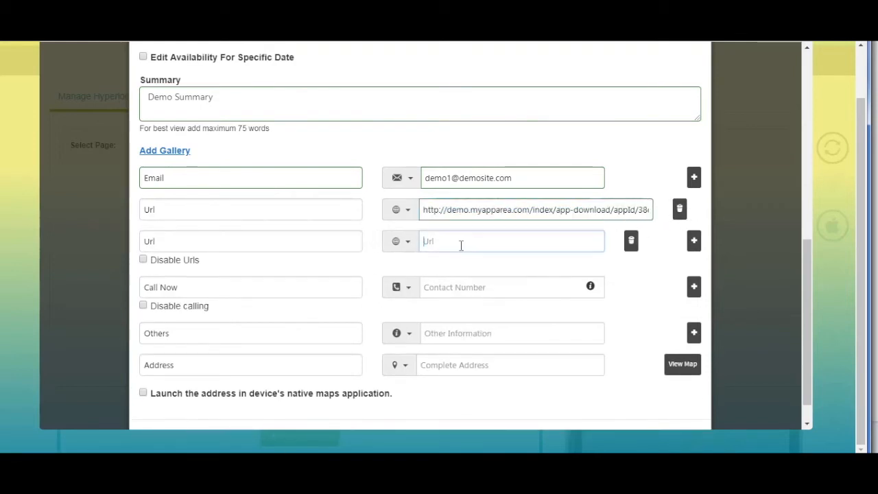
{"action": "left_click", "coordinate": [631, 241]}
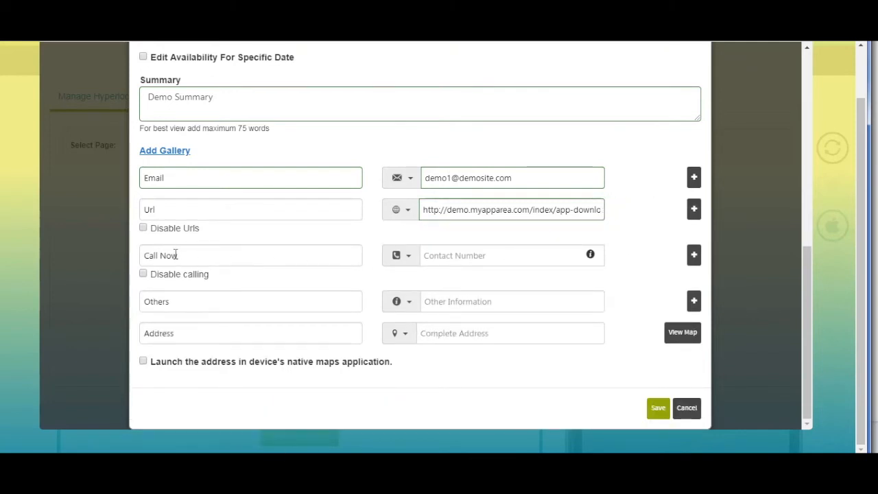
{"action": "left_click", "coordinate": [143, 229]}
{"action": "left_click", "coordinate": [146, 231]}
{"action": "left_click", "coordinate": [192, 256]}
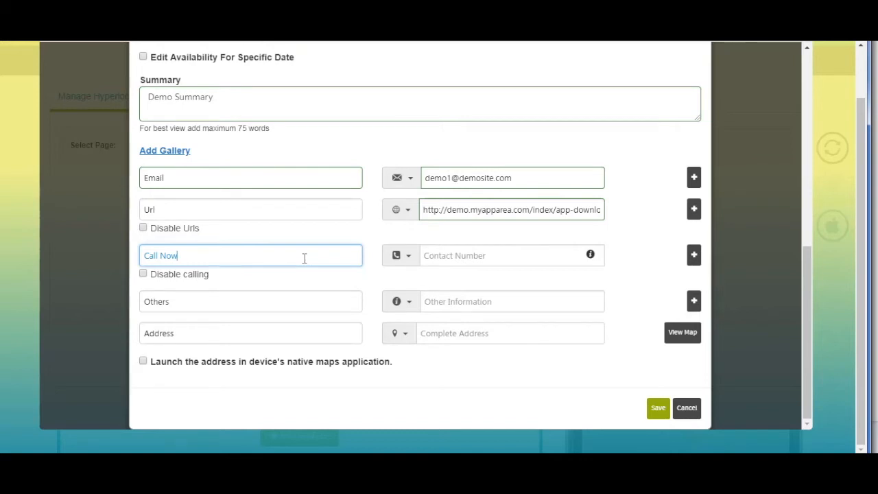
Enter the contact phone number in a single Call Now row, keeping calling enabled
{"action": "left_click", "coordinate": [407, 260]}
{"action": "scroll", "coordinate": [388, 236], "scroll_direction": "down", "scroll_amount": 3}
{"action": "scroll", "coordinate": [302, 199], "scroll_direction": "up", "scroll_amount": 3}
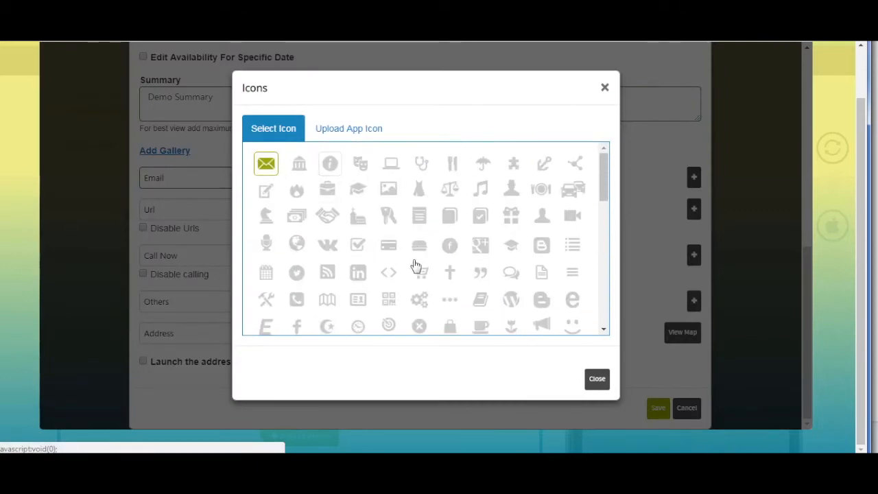
{"action": "left_click", "coordinate": [367, 132]}
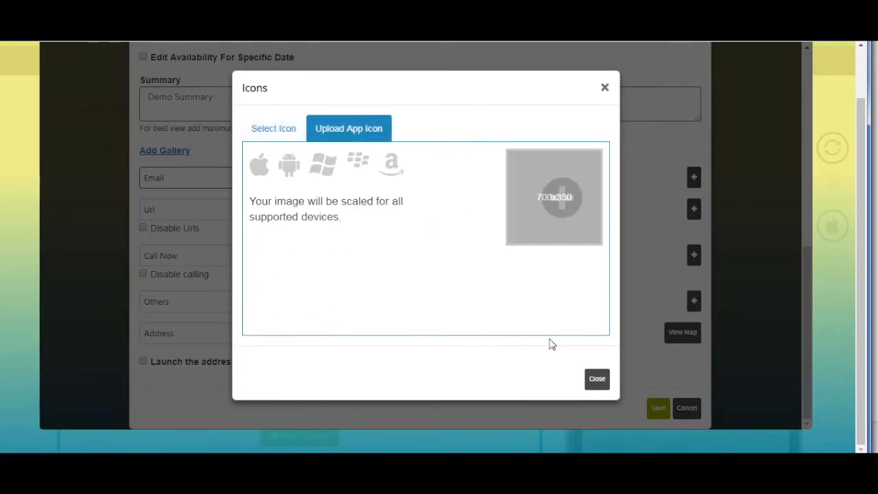
{"action": "left_click", "coordinate": [585, 377]}
{"action": "left_click", "coordinate": [449, 256]}
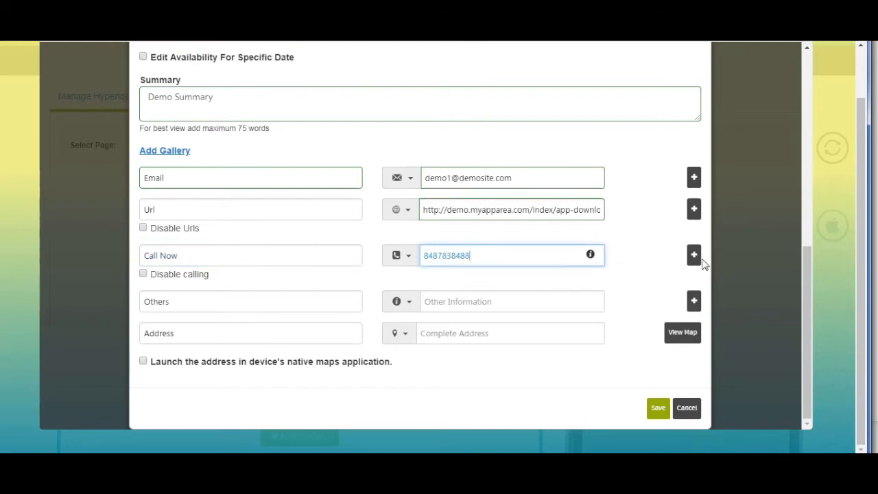
{"action": "left_click", "coordinate": [695, 256]}
{"action": "left_click", "coordinate": [602, 294]}
{"action": "left_click", "coordinate": [628, 294]}
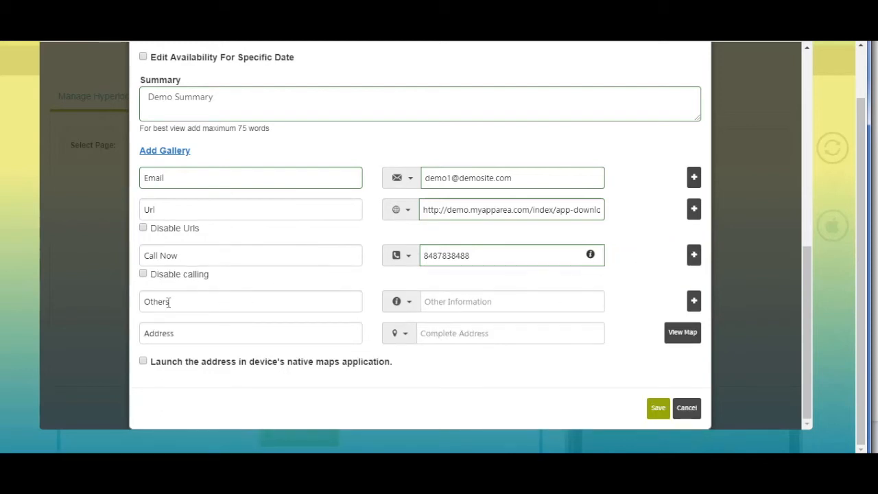
{"action": "left_click", "coordinate": [144, 273]}
Set the Others entry to 'demo' with a briefcase icon, leaving one row
{"action": "left_click", "coordinate": [223, 306]}
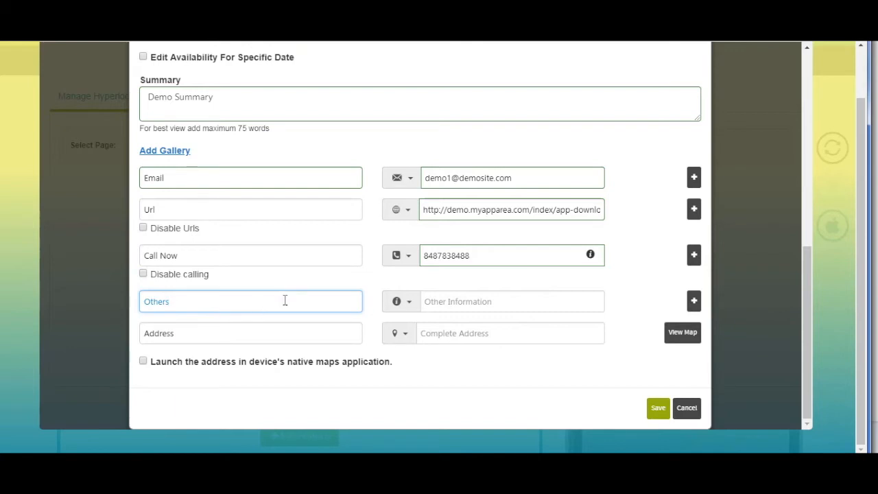
{"action": "left_click", "coordinate": [410, 306]}
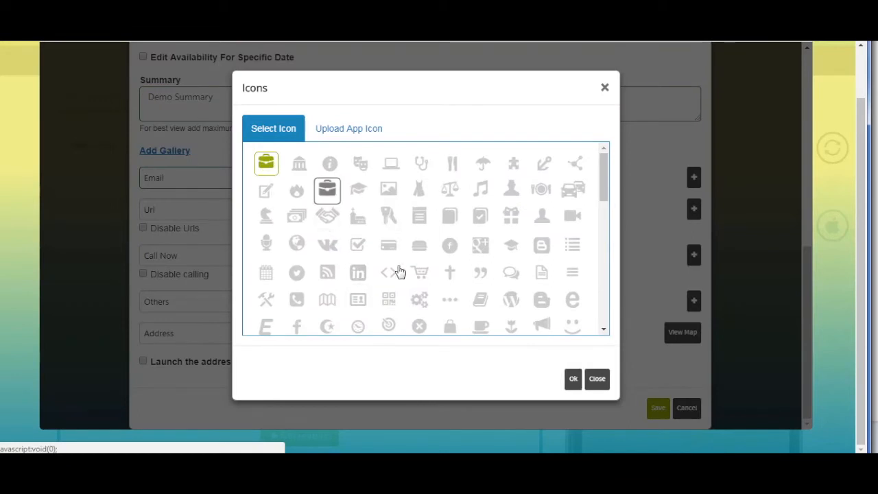
{"action": "left_click", "coordinate": [334, 137]}
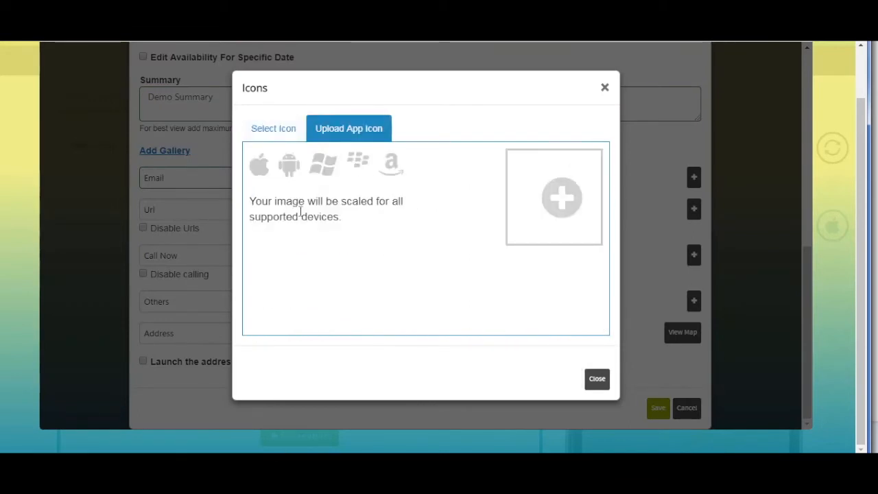
{"action": "left_click", "coordinate": [594, 379]}
{"action": "left_click", "coordinate": [479, 304]}
{"action": "type", "text": "demo"}
{"action": "left_click", "coordinate": [697, 303]}
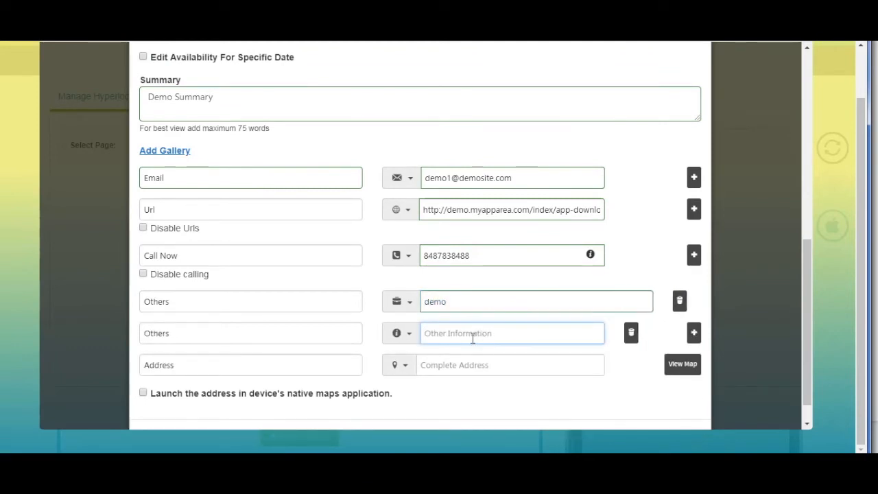
{"action": "left_click", "coordinate": [630, 336]}
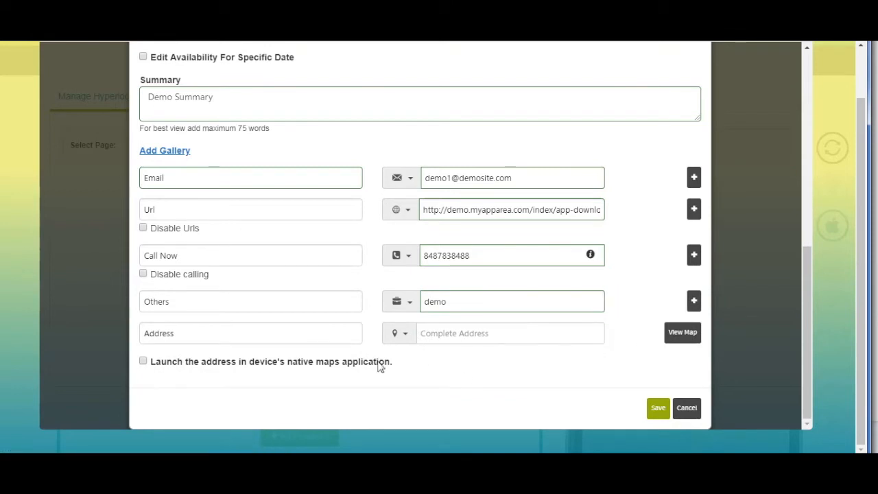
Enter Brazil, IN, USA as the job address, view it on the map, and enable native-maps launch
{"action": "left_click", "coordinate": [254, 325]}
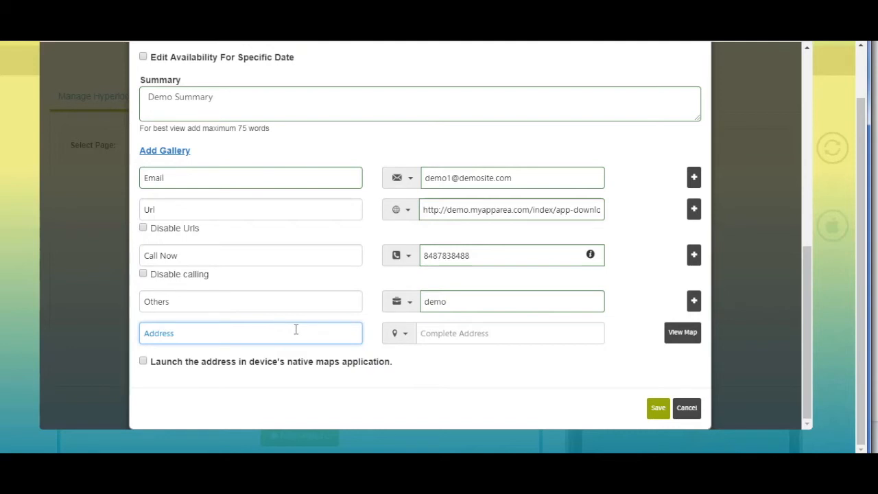
{"action": "left_click", "coordinate": [404, 340]}
{"action": "scroll", "coordinate": [410, 321], "scroll_direction": "down", "scroll_amount": 3}
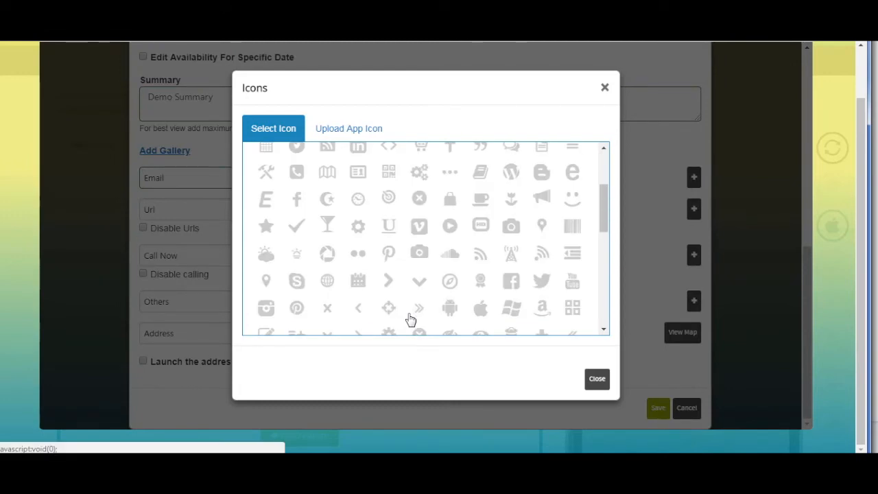
{"action": "left_click", "coordinate": [349, 128]}
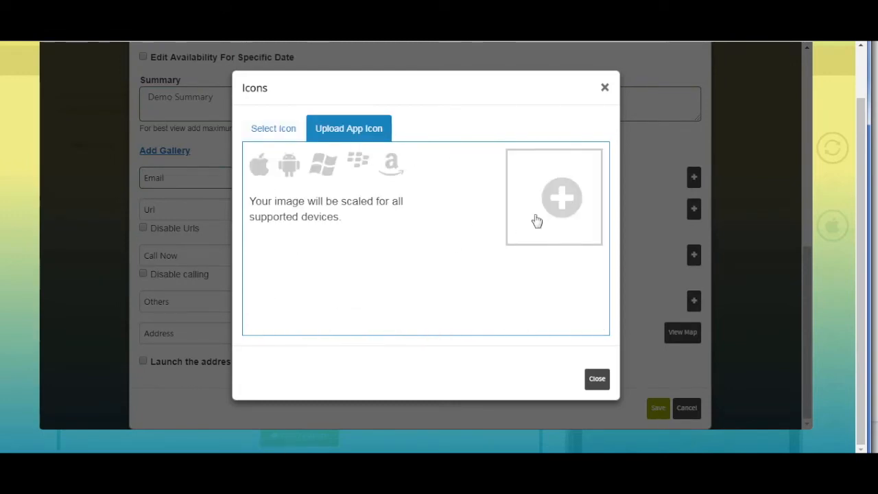
{"action": "left_click", "coordinate": [597, 378]}
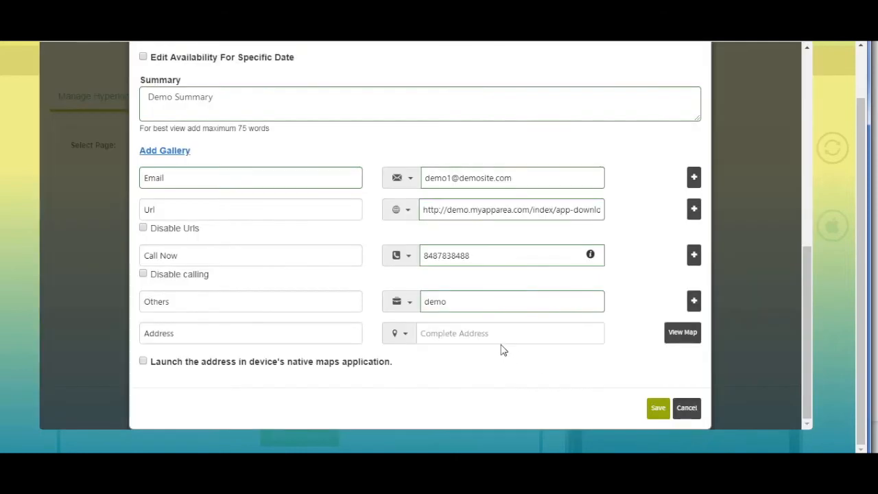
{"action": "type", "text": "b"}
{"action": "left_click", "coordinate": [457, 377]}
{"action": "left_click", "coordinate": [682, 333]}
{"action": "scroll", "coordinate": [682, 208], "scroll_direction": "down", "scroll_amount": 2}
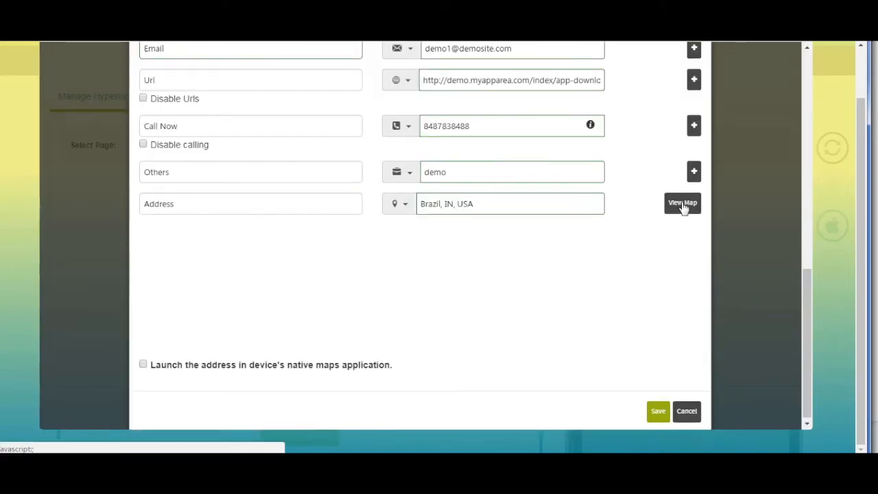
{"action": "left_click", "coordinate": [682, 206]}
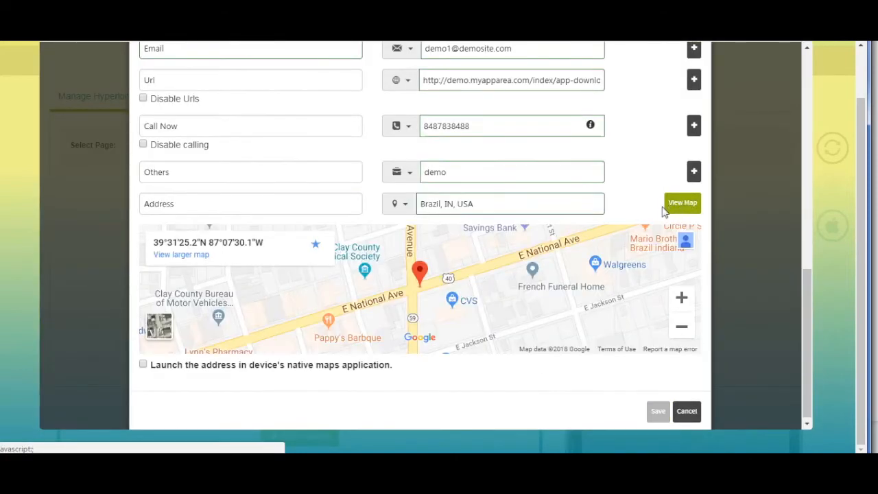
{"action": "left_click", "coordinate": [144, 364]}
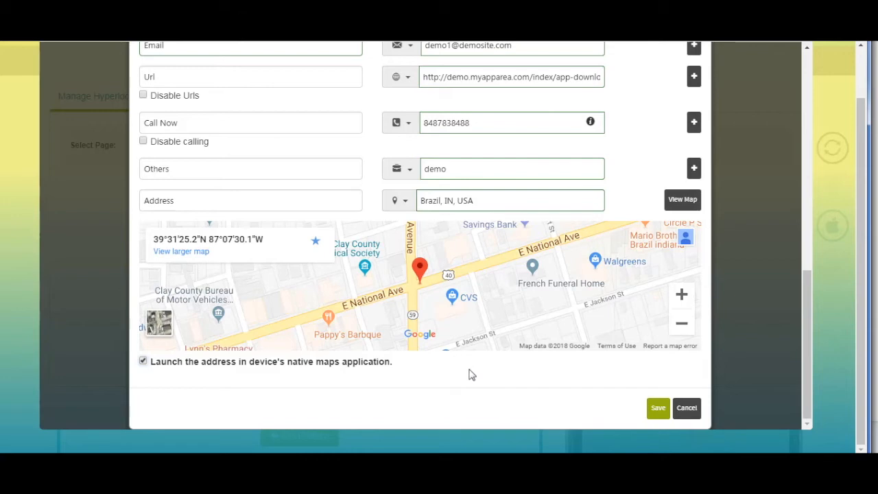
Save the Analytical job, keep Hyperlocal as the selected page, and view Manage Bookings
{"action": "left_click", "coordinate": [180, 368]}
{"action": "left_click", "coordinate": [655, 409]}
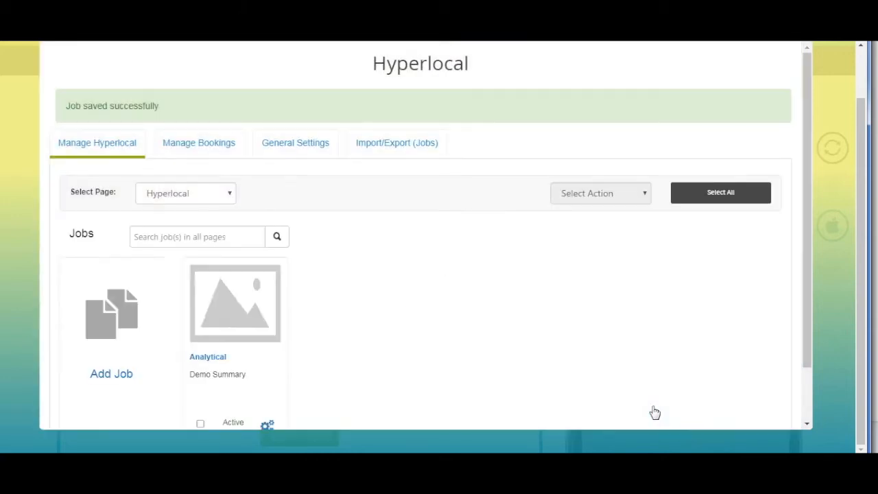
{"action": "scroll", "coordinate": [415, 333], "scroll_direction": "down", "scroll_amount": 2}
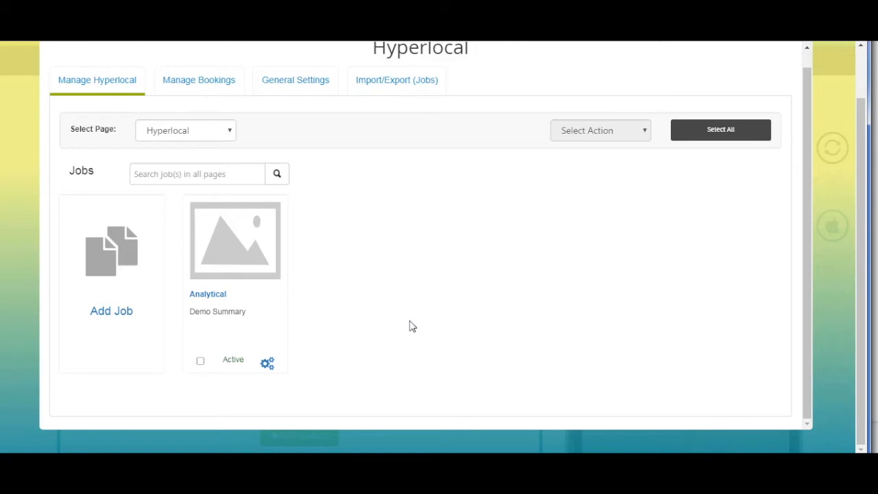
{"action": "left_click", "coordinate": [221, 131]}
{"action": "left_click", "coordinate": [213, 174]}
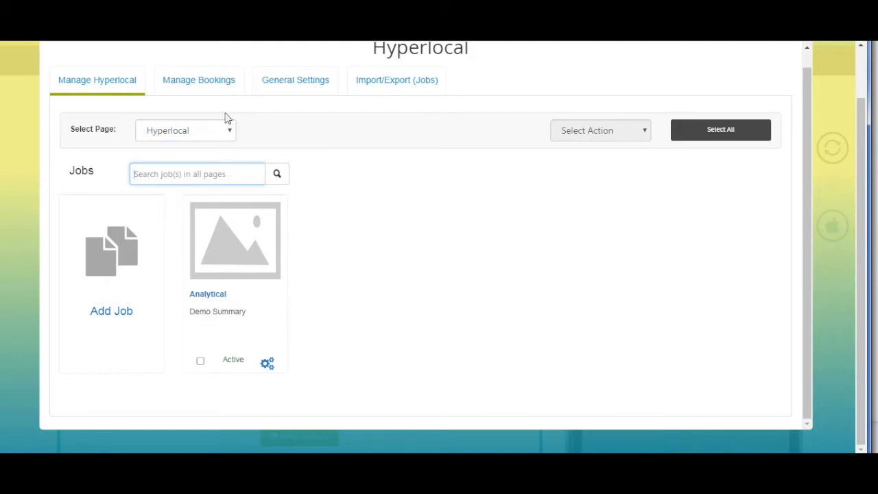
{"action": "left_click", "coordinate": [213, 90]}
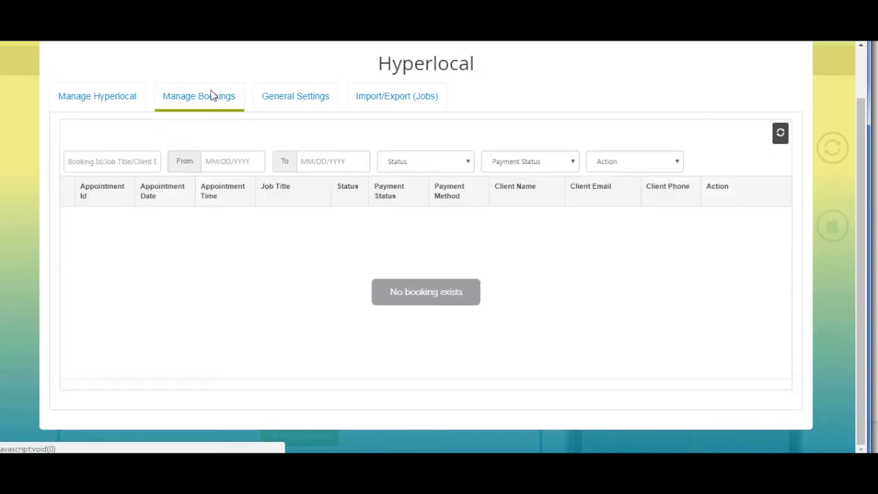
Filter the bookings From 09/04/2018 To 09/04/2018
{"action": "left_click", "coordinate": [150, 164]}
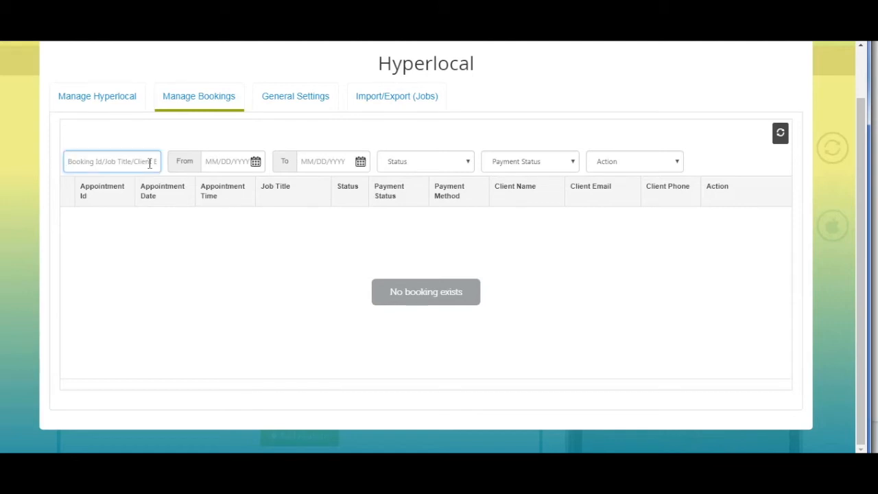
{"action": "left_click", "coordinate": [256, 164]}
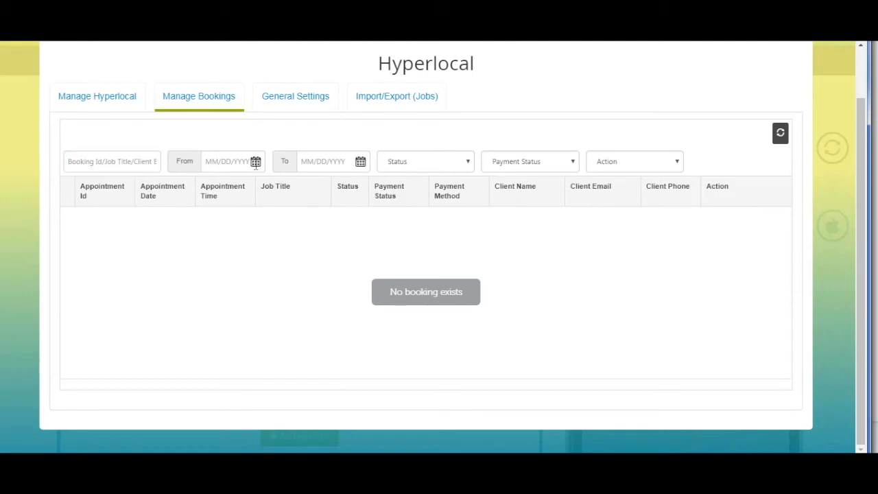
{"action": "left_click", "coordinate": [256, 162]}
{"action": "left_click", "coordinate": [276, 259]}
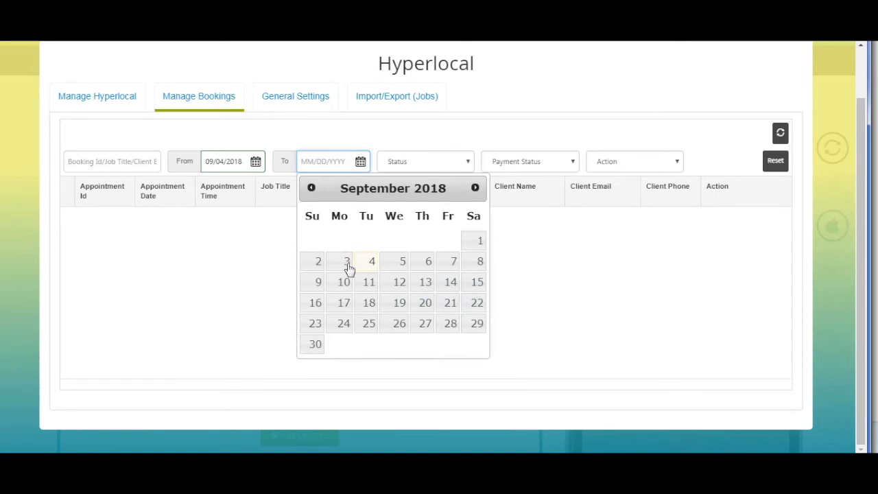
{"action": "left_click", "coordinate": [370, 264]}
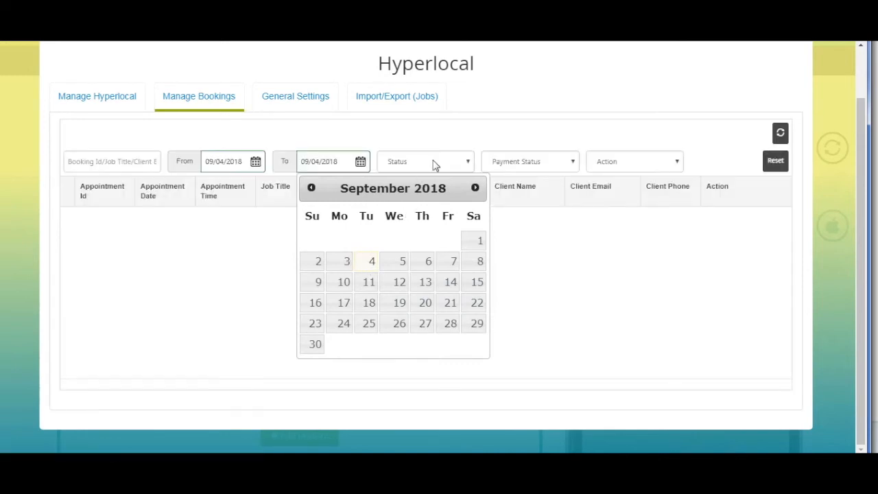
Review the Status, Payment Status and Action dropdowns, leaving them unchanged
{"action": "left_click", "coordinate": [433, 163]}
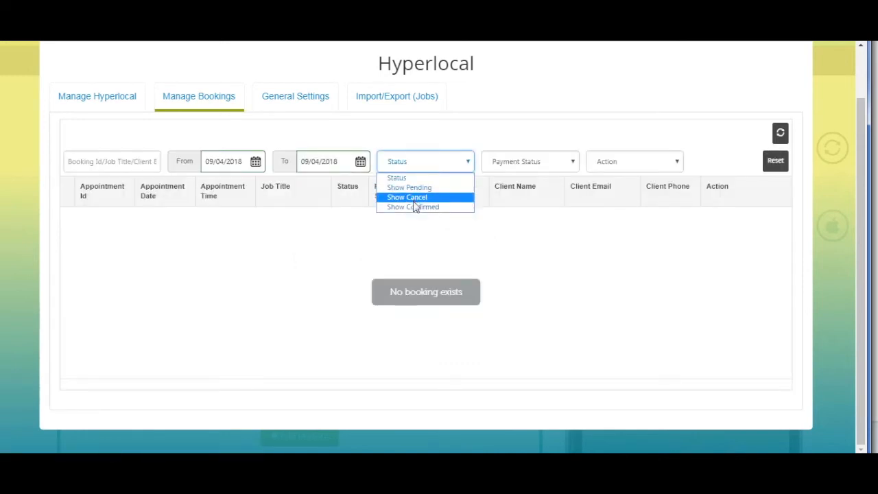
{"action": "left_click", "coordinate": [402, 180]}
{"action": "left_click", "coordinate": [535, 162]}
{"action": "left_click", "coordinate": [520, 178]}
{"action": "left_click", "coordinate": [637, 162]}
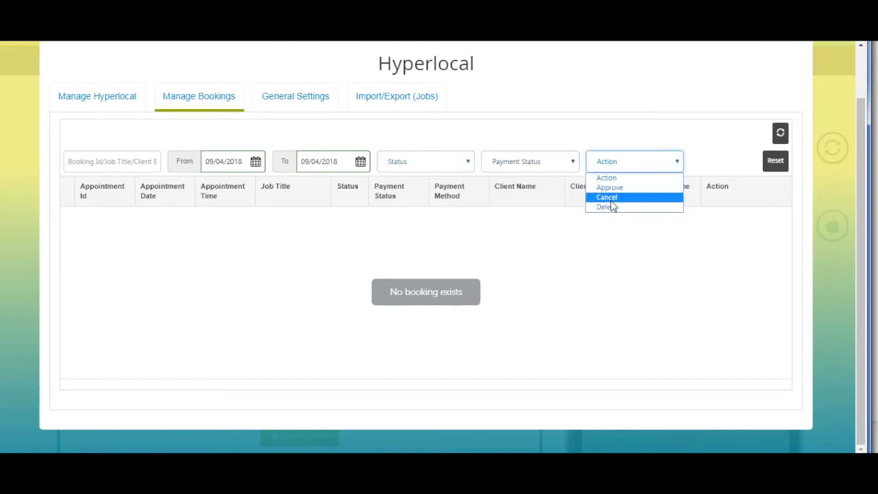
{"action": "left_click", "coordinate": [607, 179]}
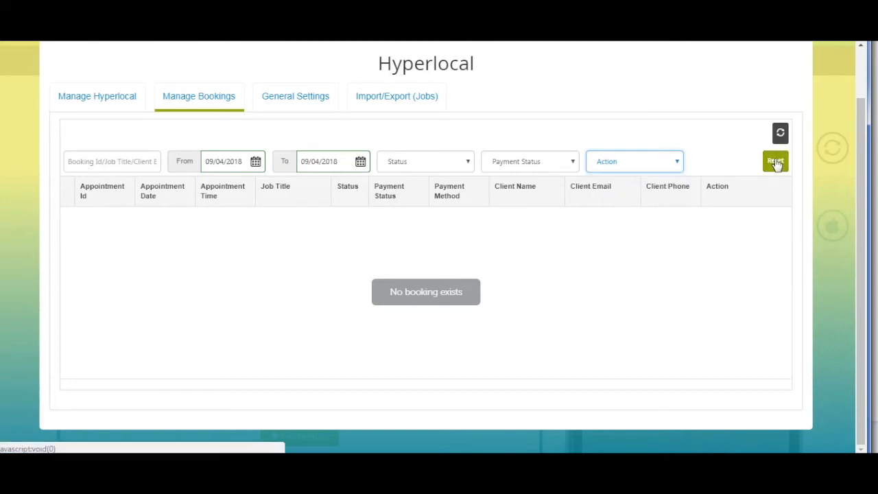
{"action": "left_click", "coordinate": [294, 100]}
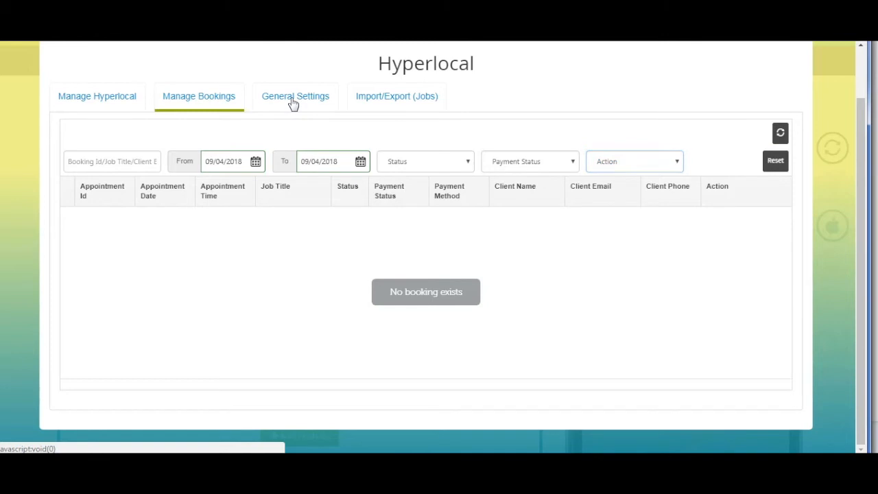
{"action": "left_click", "coordinate": [446, 129]}
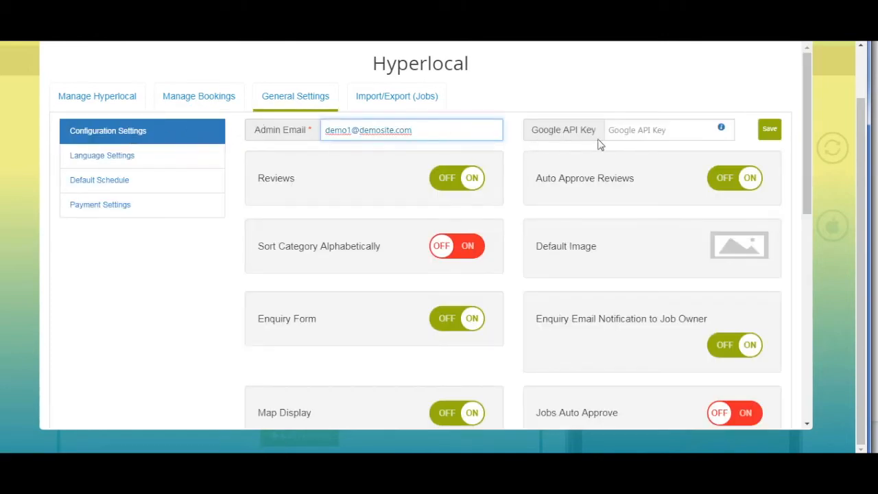
{"action": "left_click", "coordinate": [632, 130]}
{"action": "left_click", "coordinate": [435, 133]}
{"action": "left_click", "coordinate": [632, 130]}
{"action": "mouse_move", "coordinate": [721, 130]}
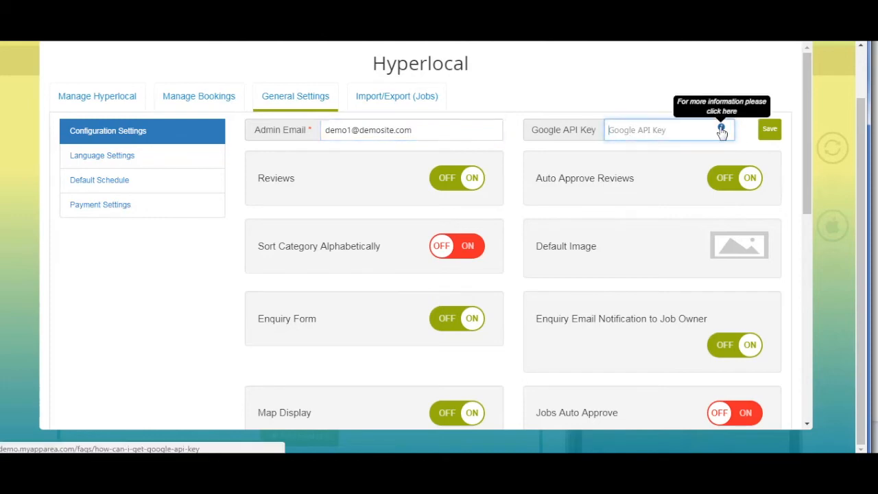
{"action": "left_click", "coordinate": [722, 130]}
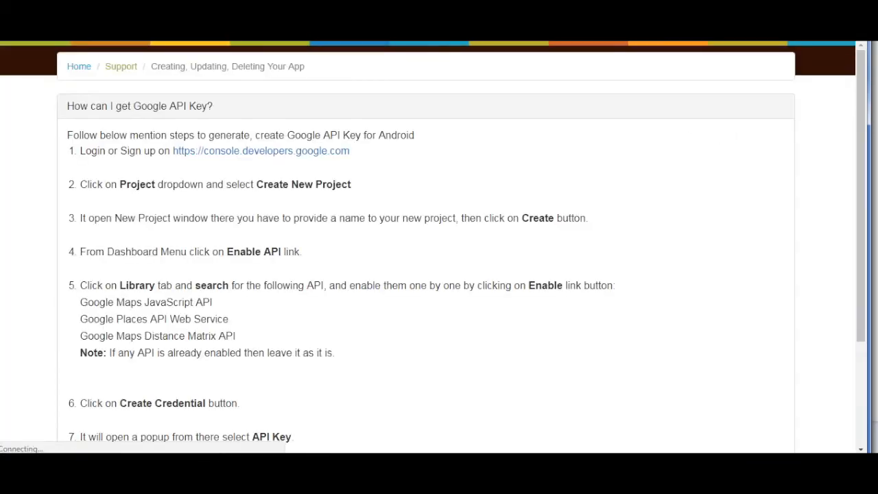
{"action": "scroll", "coordinate": [451, 264], "scroll_direction": "down", "scroll_amount": 2}
{"action": "scroll", "coordinate": [433, 298], "scroll_direction": "up", "scroll_amount": 2}
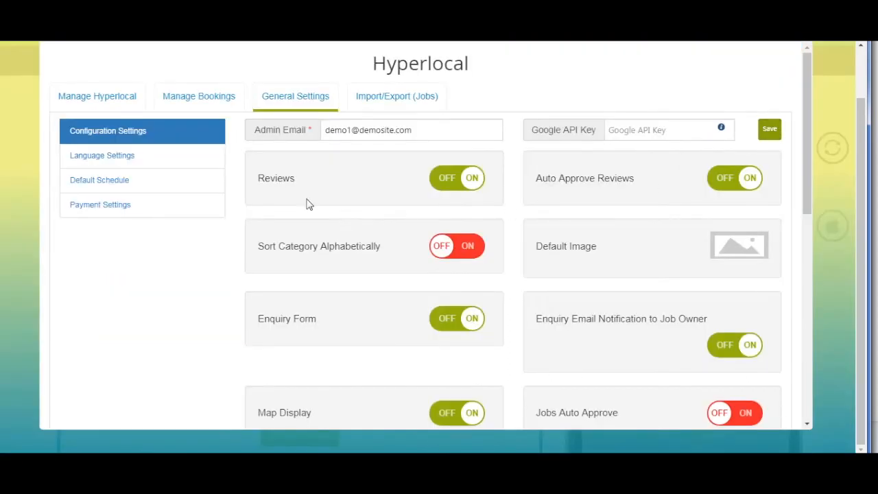
{"action": "scroll", "coordinate": [307, 205], "scroll_direction": "down", "scroll_amount": 1}
{"action": "left_click", "coordinate": [445, 122]}
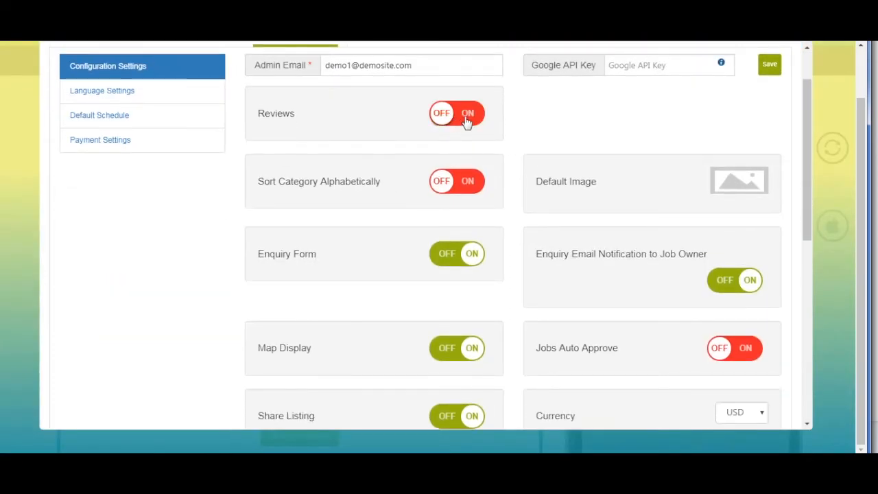
{"action": "left_click", "coordinate": [467, 122]}
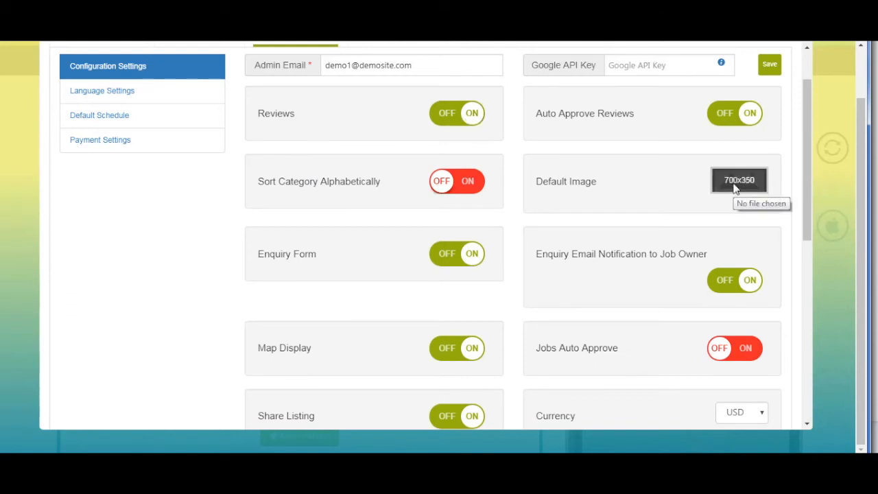
{"action": "scroll", "coordinate": [658, 172], "scroll_direction": "down", "scroll_amount": 5}
{"action": "left_click", "coordinate": [731, 94]}
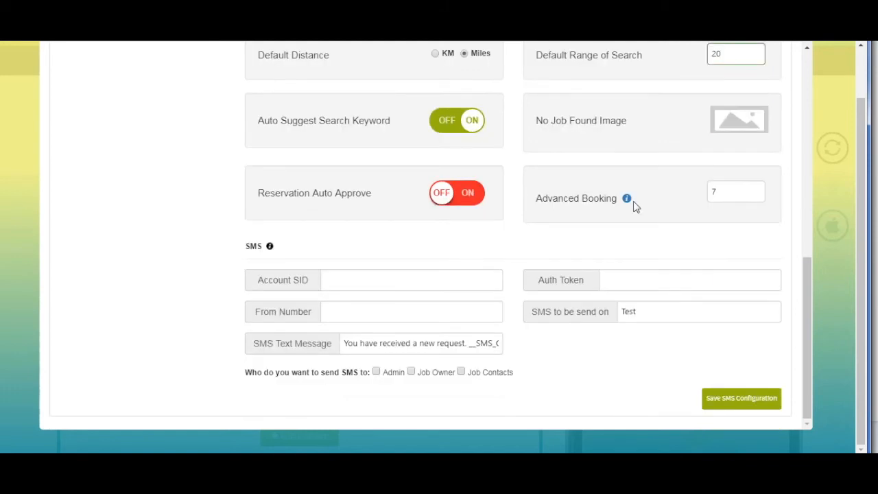
Set Advanced Booking to 8 and fill in the SMS auth token, sender number and send-on fields
{"action": "left_click", "coordinate": [741, 191]}
{"action": "key", "text": "BackSpace"}
{"action": "type", "text": "8"}
{"action": "left_click", "coordinate": [670, 280]}
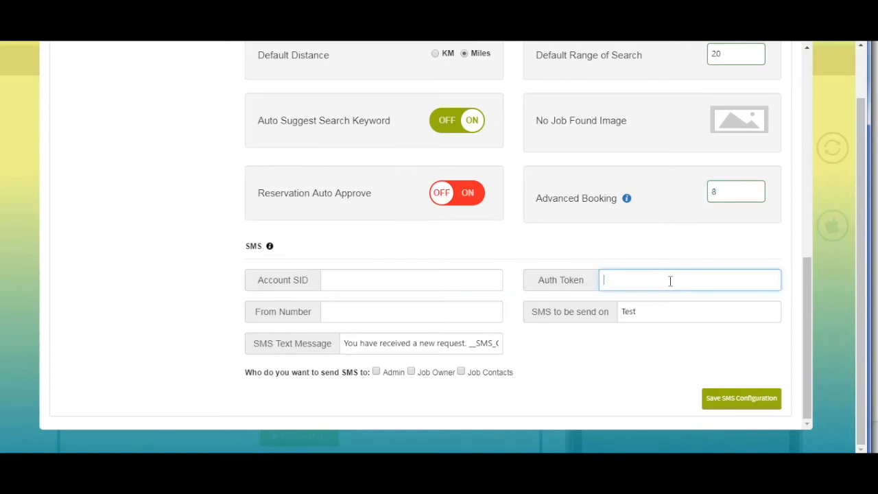
{"action": "left_click", "coordinate": [381, 309]}
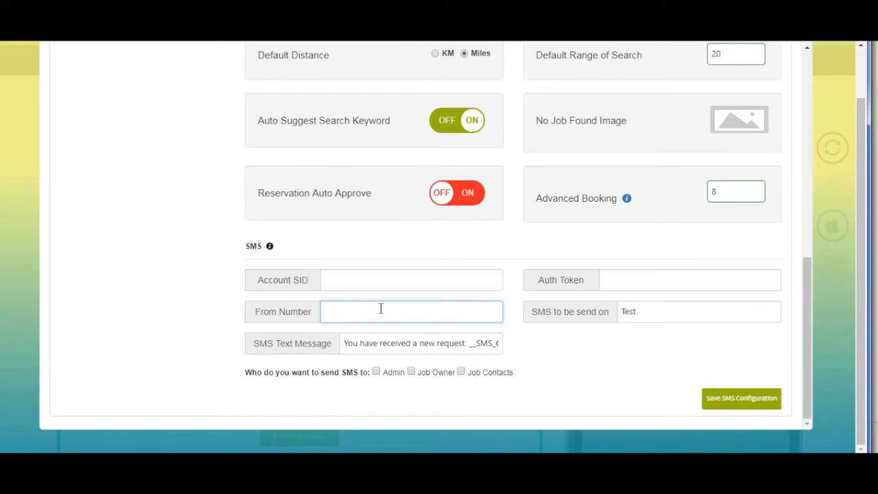
{"action": "left_click", "coordinate": [640, 311]}
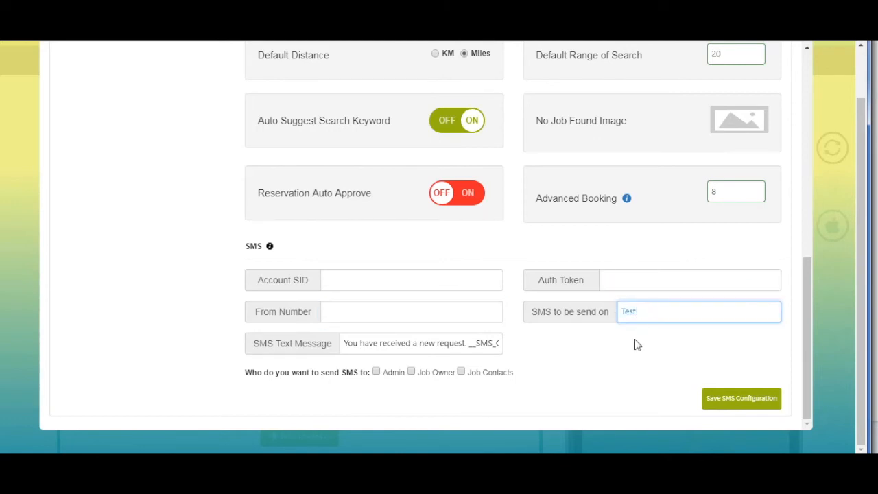
Read the Twilio SMS setup help, then save the SMS configuration
{"action": "scroll", "coordinate": [354, 379], "scroll_direction": "up", "scroll_amount": 1}
{"action": "scroll", "coordinate": [322, 384], "scroll_direction": "down", "scroll_amount": 1}
{"action": "left_click", "coordinate": [269, 247]}
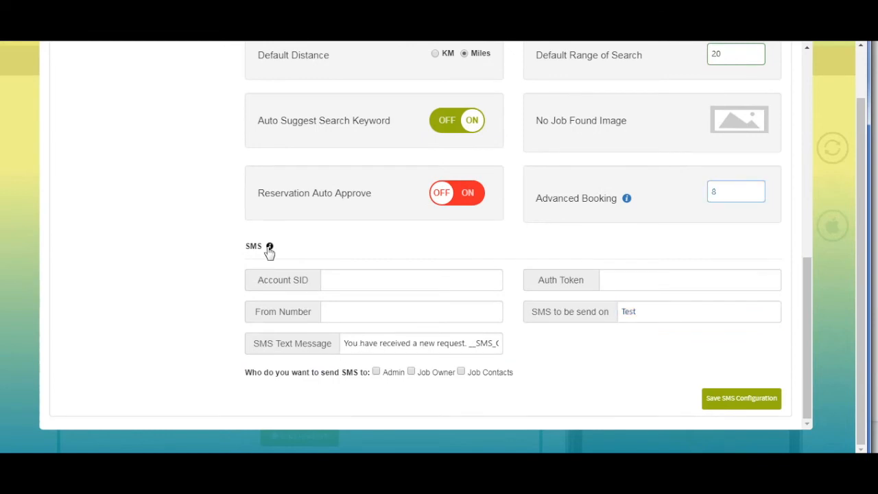
{"action": "left_click", "coordinate": [271, 250]}
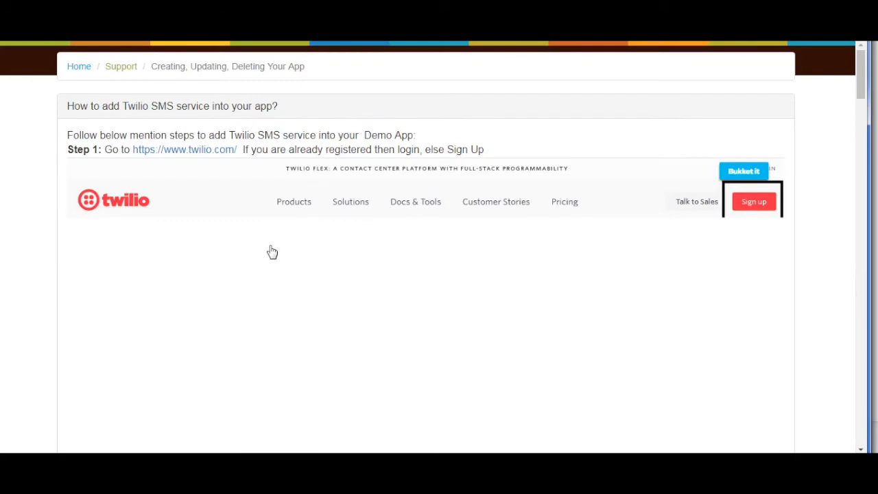
{"action": "scroll", "coordinate": [298, 252], "scroll_direction": "down", "scroll_amount": 9}
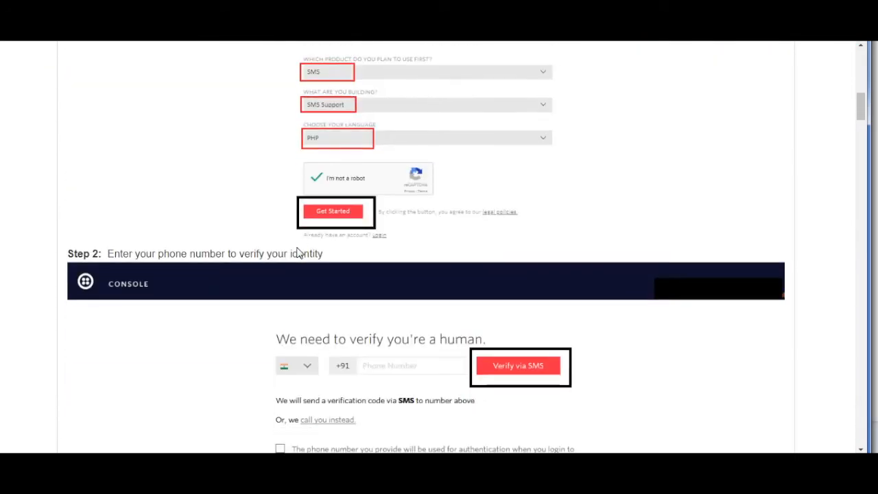
{"action": "scroll", "coordinate": [298, 251], "scroll_direction": "up", "scroll_amount": 10}
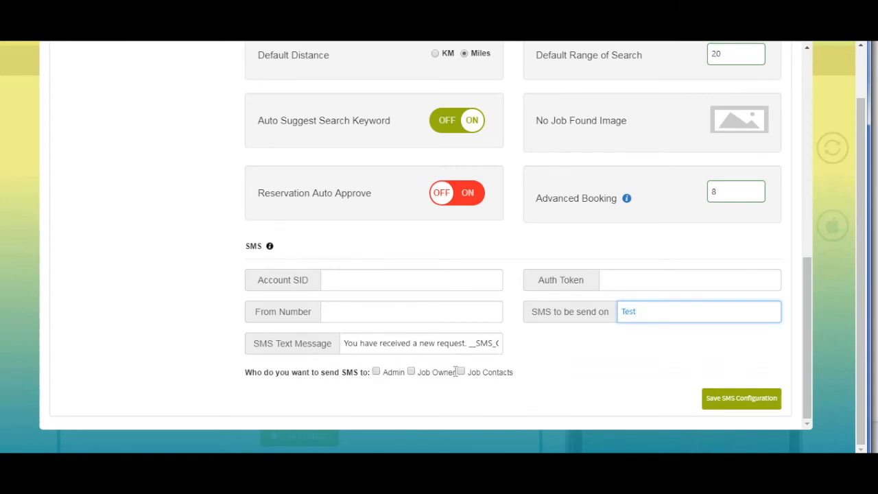
{"action": "left_click", "coordinate": [723, 408]}
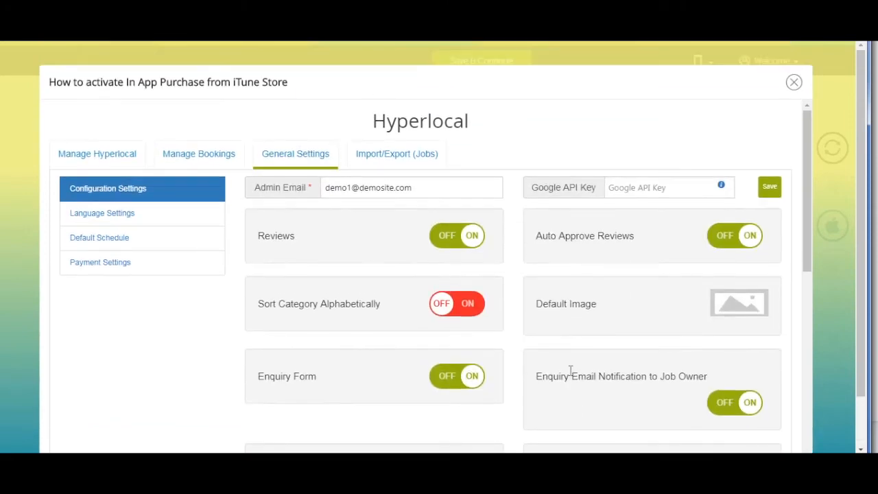
In Language Settings, keep the about this job, schedule hours and Address labels as they are
{"action": "left_click", "coordinate": [98, 214]}
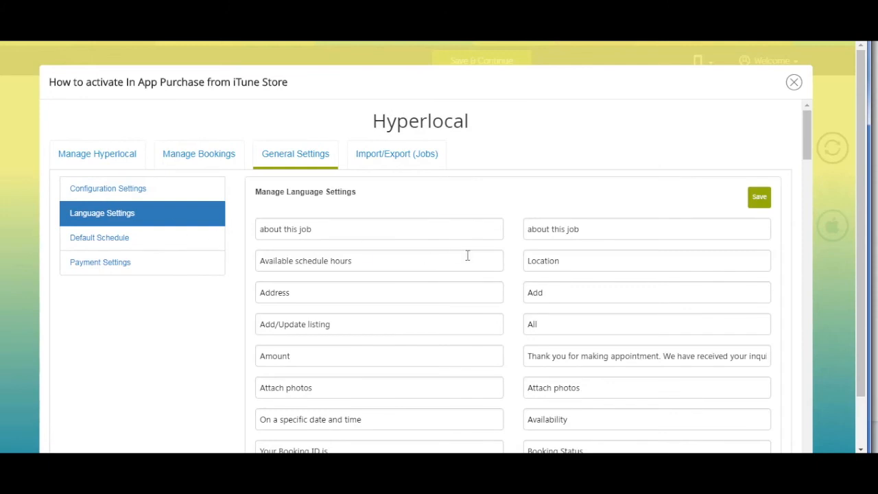
{"action": "left_click", "coordinate": [418, 227]}
{"action": "left_click", "coordinate": [610, 229]}
{"action": "left_click", "coordinate": [355, 266]}
{"action": "left_click", "coordinate": [369, 295]}
{"action": "scroll", "coordinate": [369, 298], "scroll_direction": "down", "scroll_amount": 1}
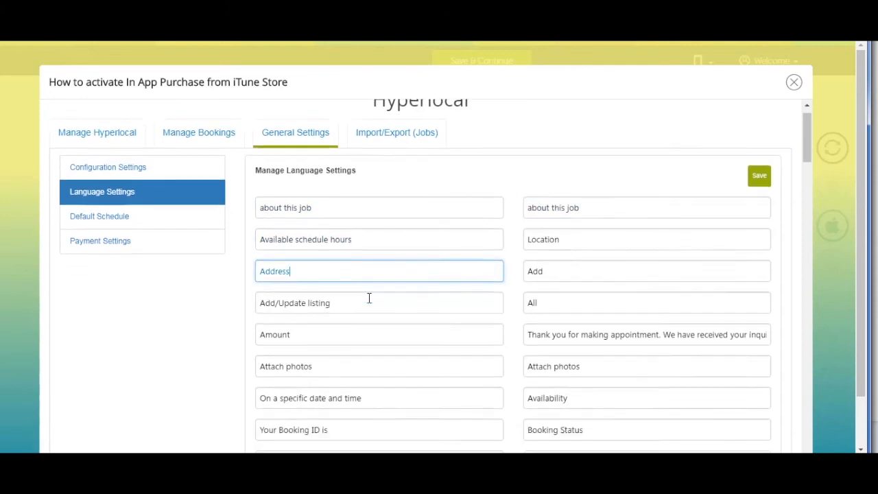
{"action": "scroll", "coordinate": [369, 298], "scroll_direction": "down", "scroll_amount": 12}
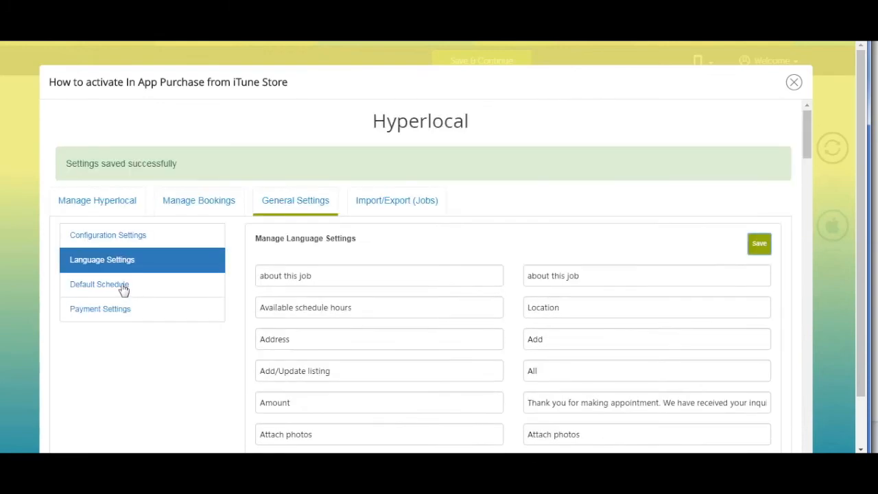
{"action": "left_click", "coordinate": [122, 289]}
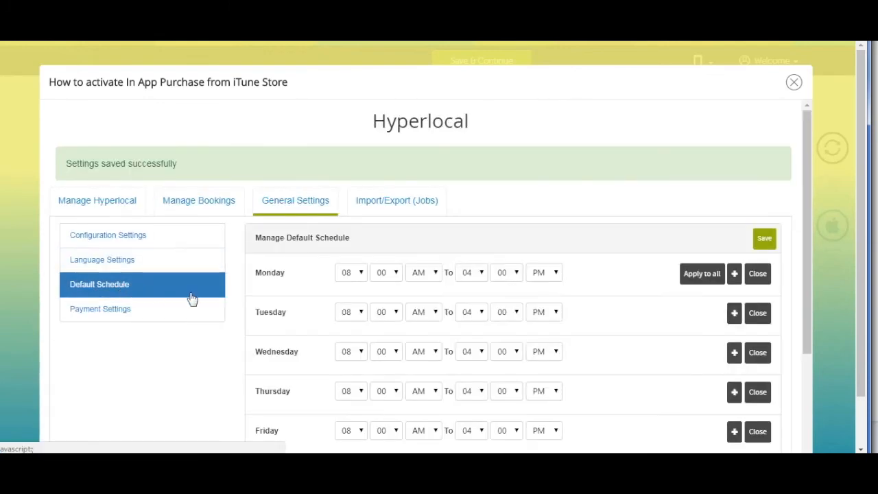
Keep Monday's start hour at 08, adding then removing two extra time slots
{"action": "scroll", "coordinate": [337, 304], "scroll_direction": "down", "scroll_amount": 3}
{"action": "scroll", "coordinate": [402, 199], "scroll_direction": "up", "scroll_amount": 2}
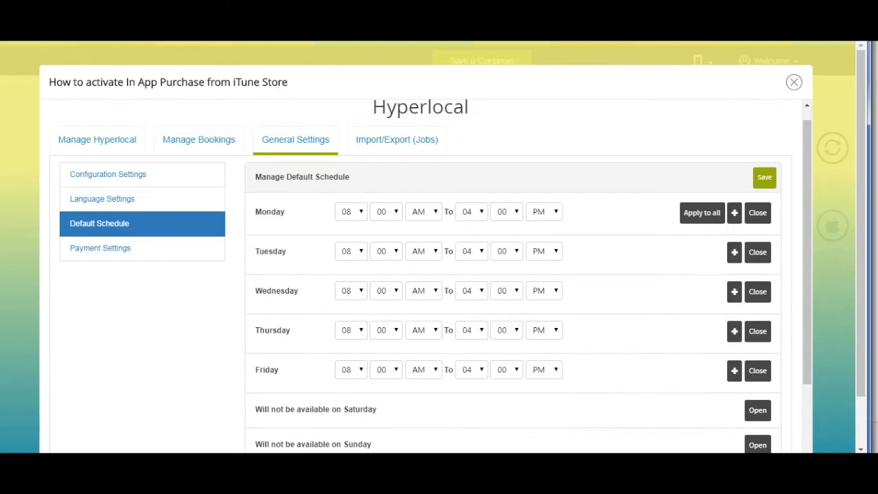
{"action": "scroll", "coordinate": [731, 295], "scroll_direction": "up", "scroll_amount": 1}
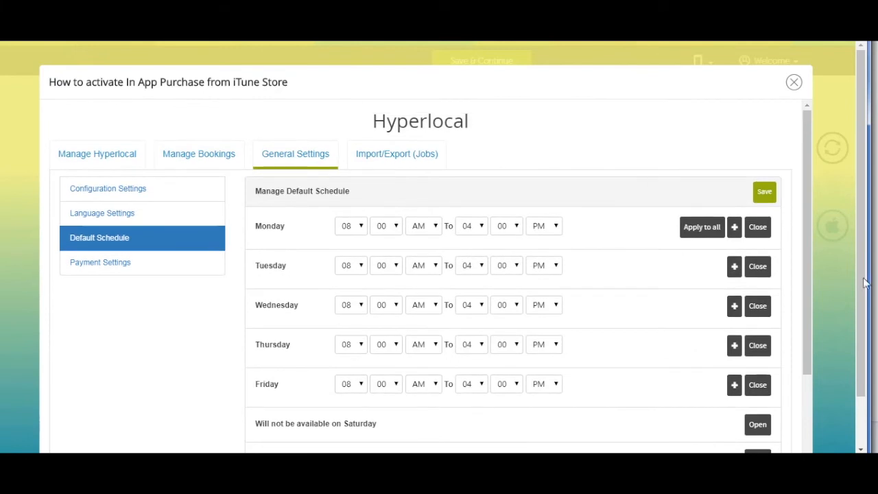
{"action": "left_click", "coordinate": [357, 231]}
{"action": "left_click", "coordinate": [346, 314]}
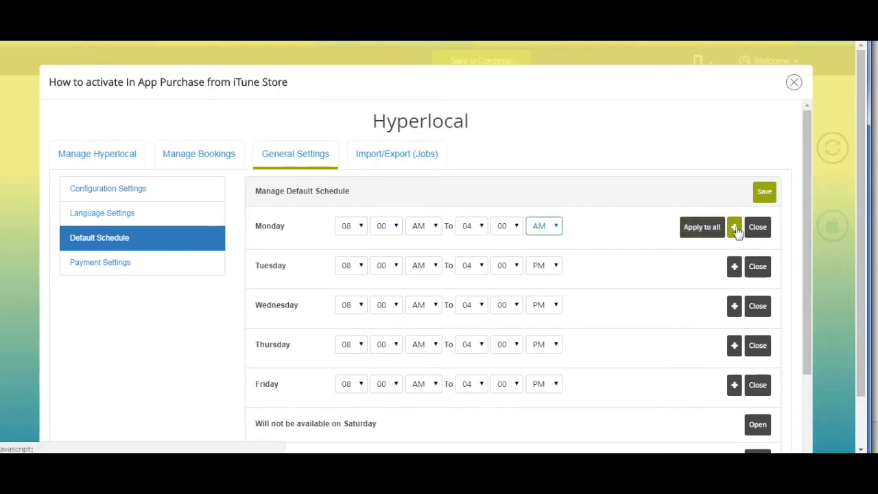
{"action": "left_click", "coordinate": [735, 227]}
{"action": "left_click", "coordinate": [734, 227]}
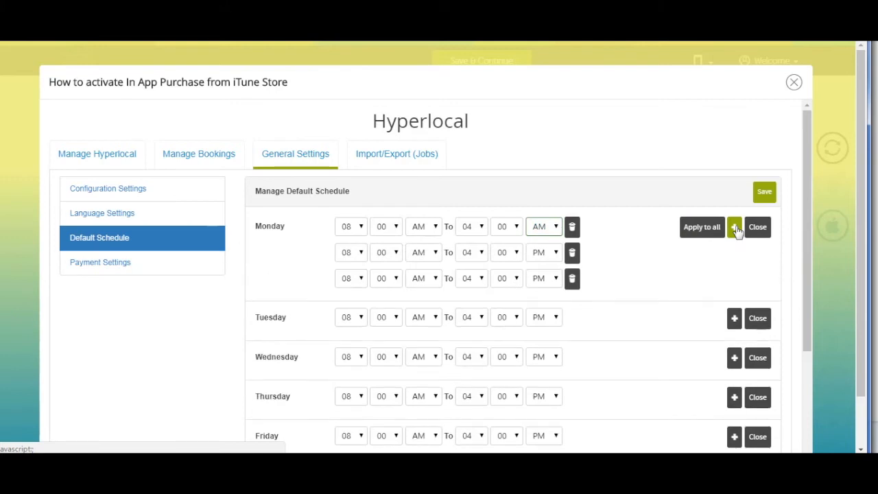
{"action": "left_click", "coordinate": [572, 279]}
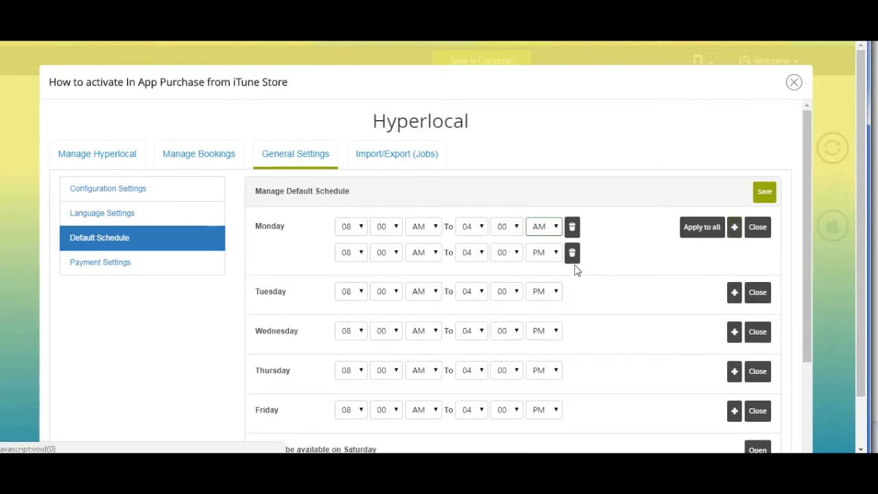
{"action": "left_click", "coordinate": [572, 253]}
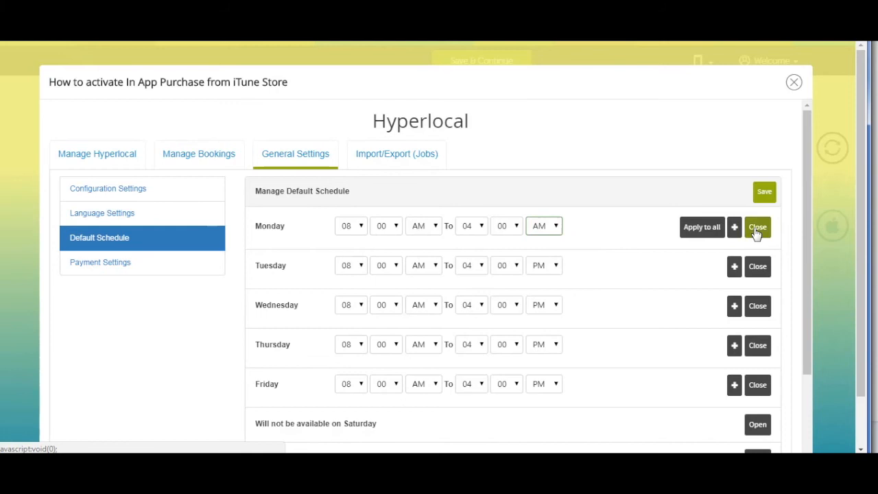
Set slot duration to 01 hour 05 minutes with preparation time None, enable date-specific availability, and save
{"action": "scroll", "coordinate": [333, 288], "scroll_direction": "down", "scroll_amount": 2}
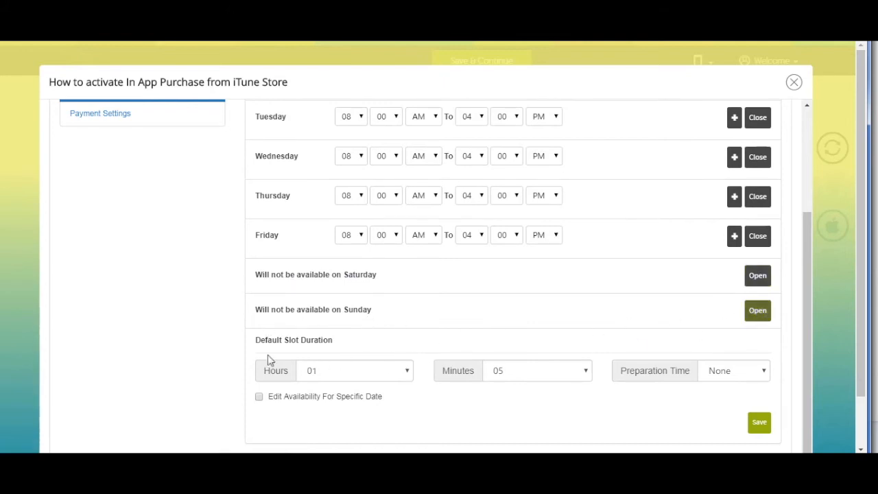
{"action": "scroll", "coordinate": [267, 355], "scroll_direction": "down", "scroll_amount": 1}
{"action": "left_click", "coordinate": [373, 318]}
{"action": "left_click", "coordinate": [321, 341]}
{"action": "left_click", "coordinate": [501, 320]}
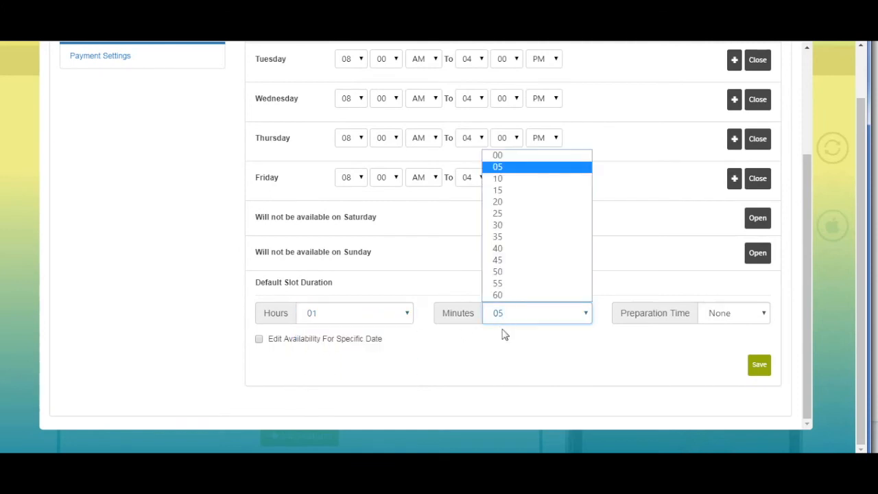
{"action": "left_click", "coordinate": [498, 168]}
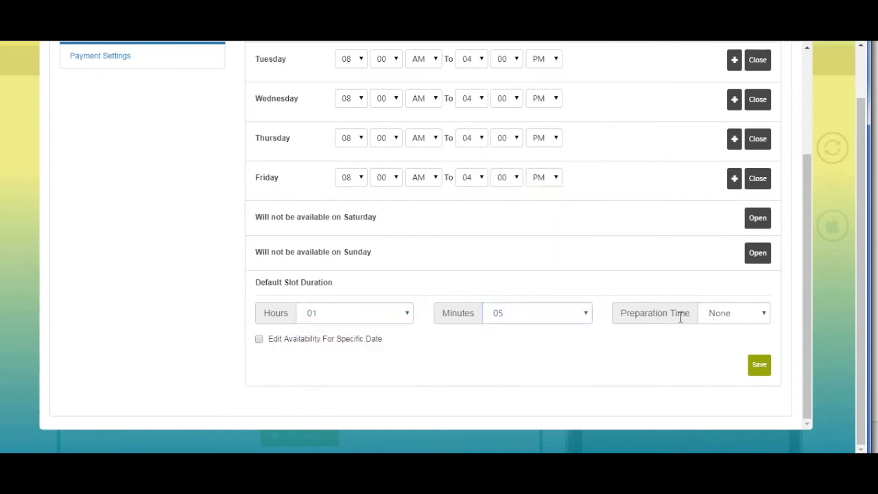
{"action": "left_click", "coordinate": [736, 318]}
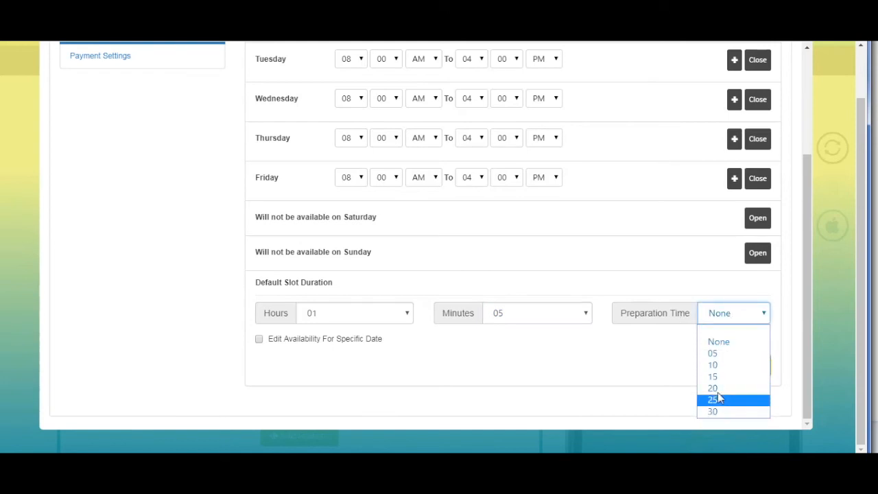
{"action": "left_click", "coordinate": [715, 342]}
{"action": "left_click", "coordinate": [259, 339]}
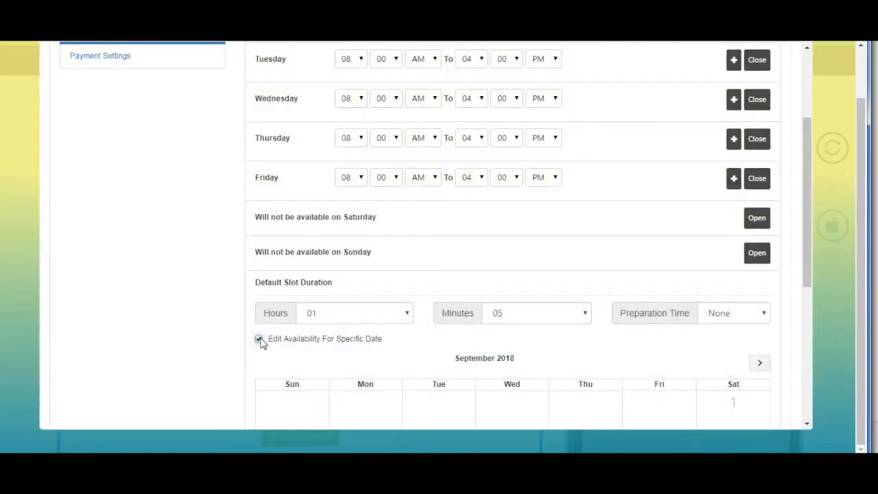
{"action": "scroll", "coordinate": [358, 369], "scroll_direction": "down", "scroll_amount": 5}
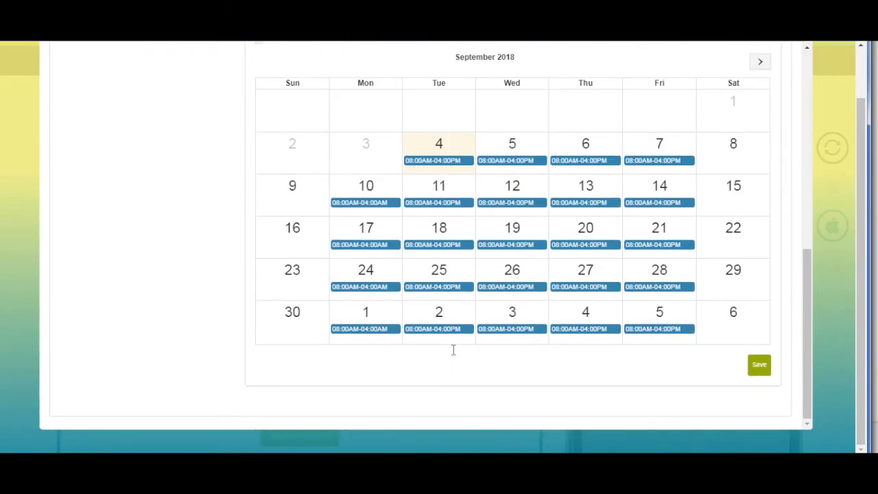
{"action": "scroll", "coordinate": [455, 356], "scroll_direction": "up", "scroll_amount": 3}
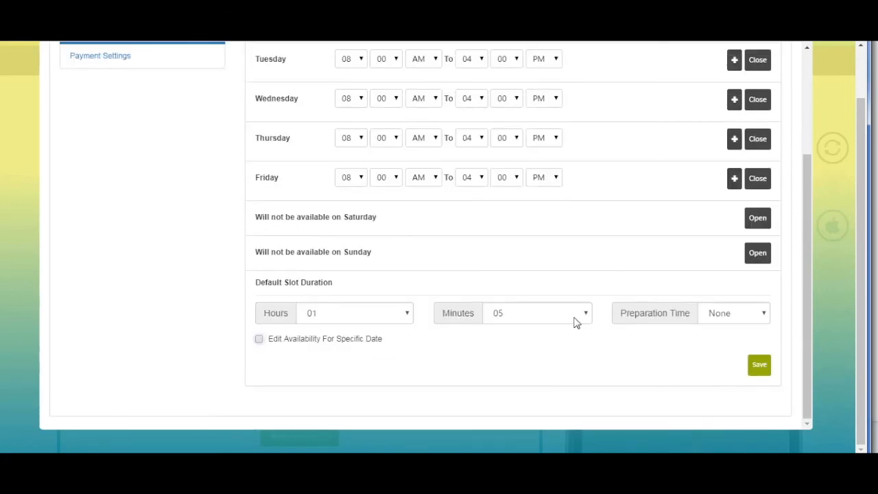
{"action": "left_click", "coordinate": [767, 369]}
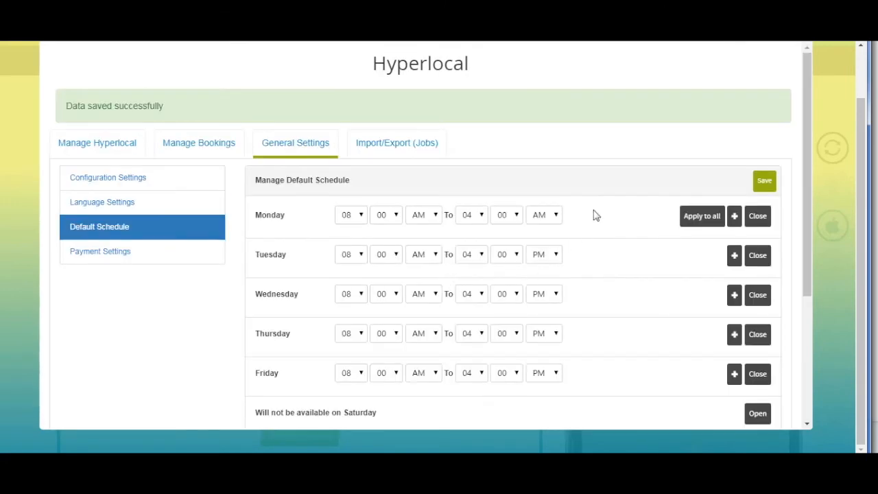
Tick Pay At Counter and Credit Card via Stripe among the Payment Settings options
{"action": "left_click", "coordinate": [96, 213]}
{"action": "left_click", "coordinate": [392, 156]}
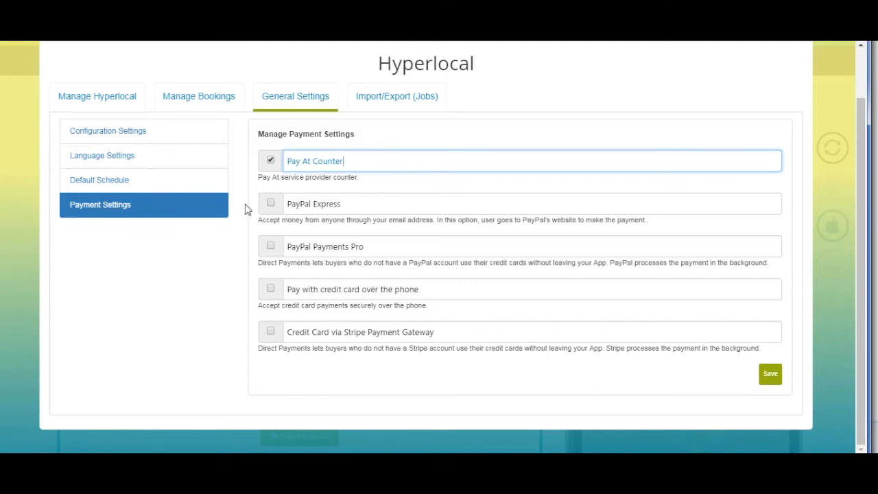
{"action": "left_click", "coordinate": [268, 247]}
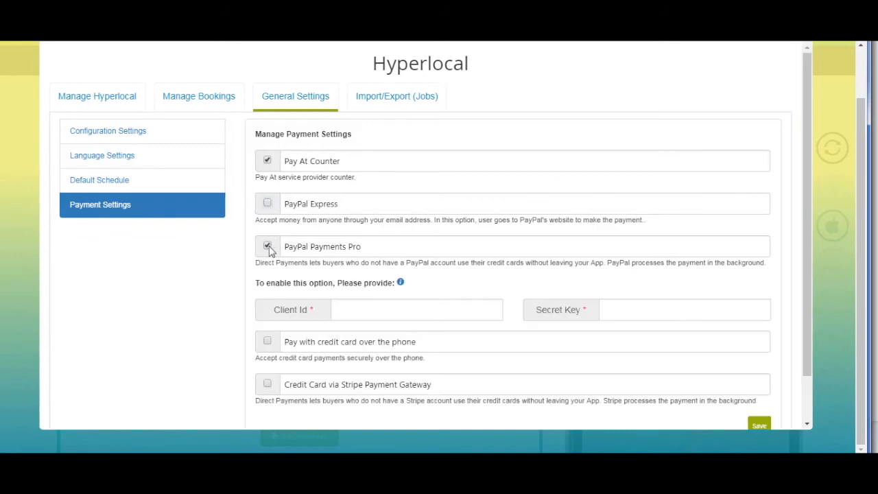
{"action": "scroll", "coordinate": [269, 275], "scroll_direction": "down", "scroll_amount": 1}
{"action": "left_click", "coordinate": [267, 289]}
{"action": "scroll", "coordinate": [309, 291], "scroll_direction": "down", "scroll_amount": 1}
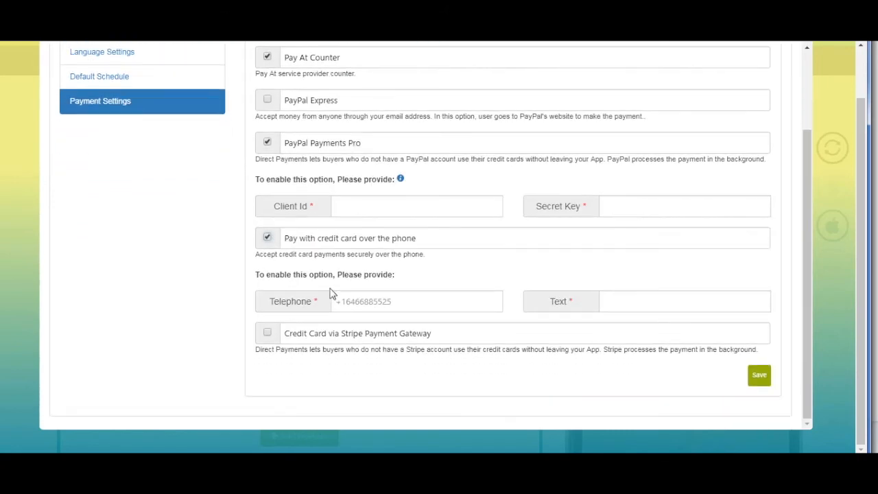
{"action": "left_click", "coordinate": [268, 333]}
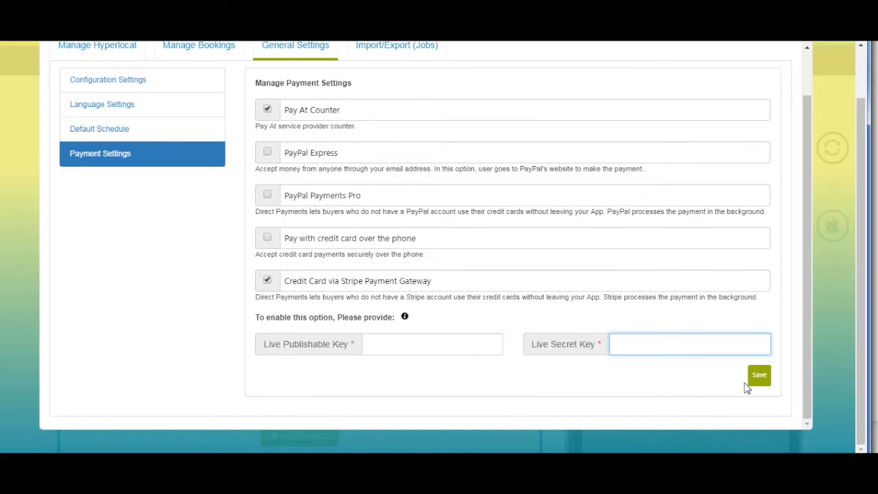
{"action": "scroll", "coordinate": [747, 388], "scroll_direction": "up", "scroll_amount": 2}
{"action": "left_click", "coordinate": [376, 153]}
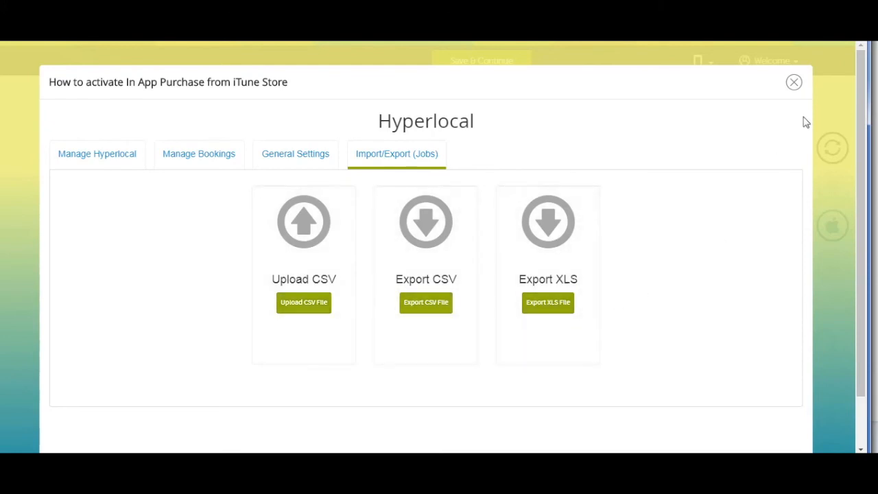
Expand the Hyperlocal page's Advanced Settings and toggle Allow keyword search off and back on
{"action": "left_click", "coordinate": [794, 83]}
{"action": "left_click", "coordinate": [335, 294]}
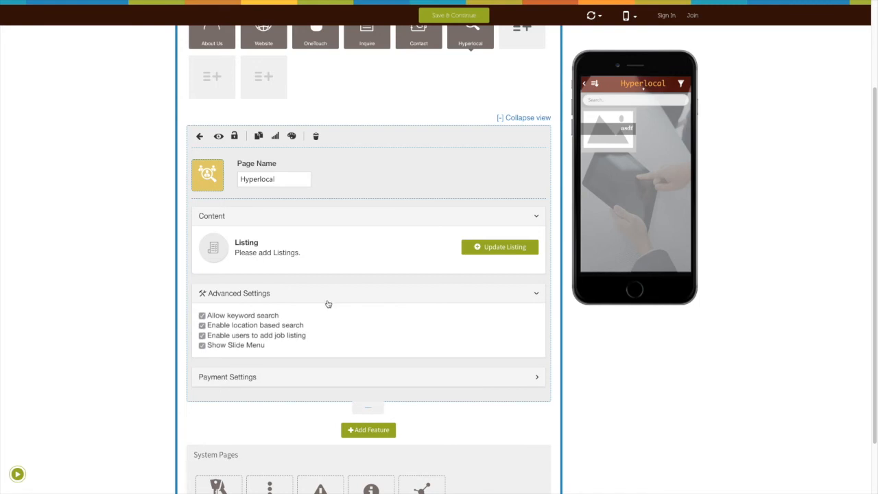
{"action": "scroll", "coordinate": [243, 315], "scroll_direction": "down", "scroll_amount": 1}
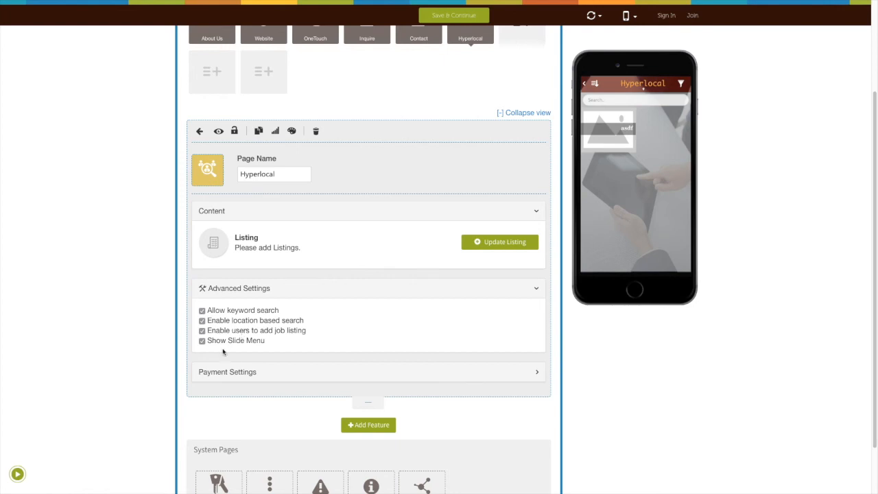
{"action": "left_click", "coordinate": [202, 311]}
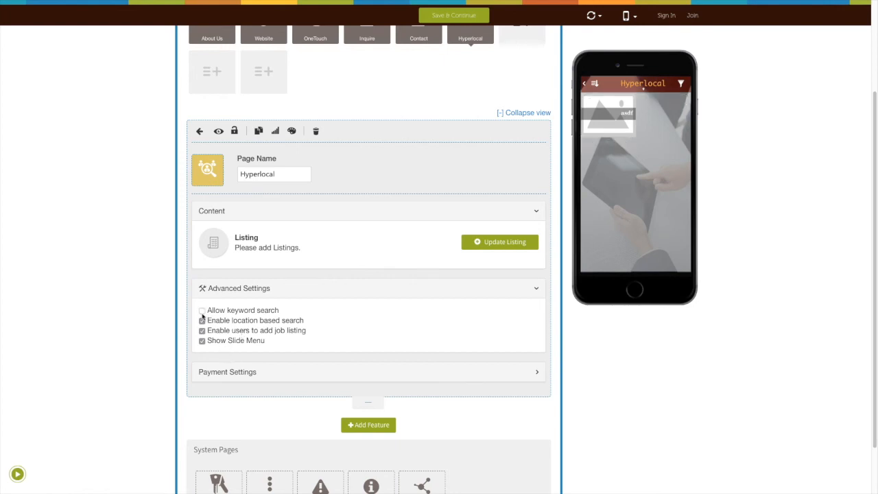
{"action": "left_click", "coordinate": [202, 311]}
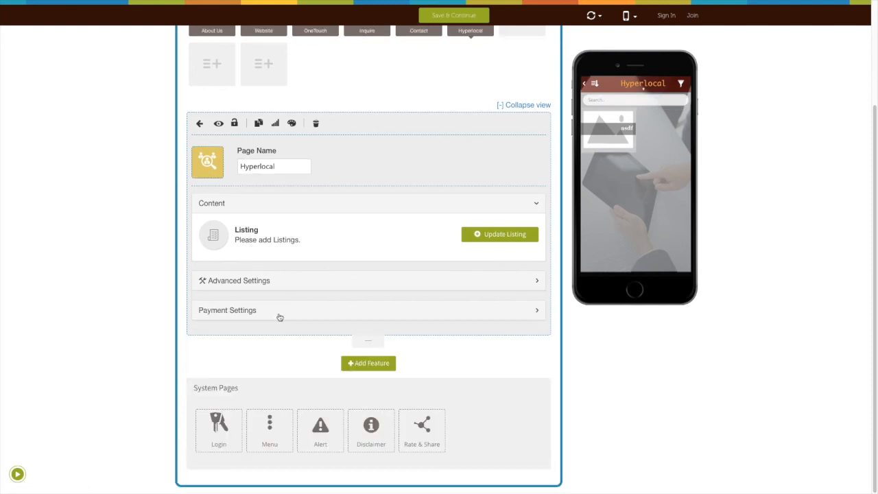
Expand the Hyperlocal page's Payment Settings and choose In app purchase as the payment method
{"action": "left_click", "coordinate": [278, 315]}
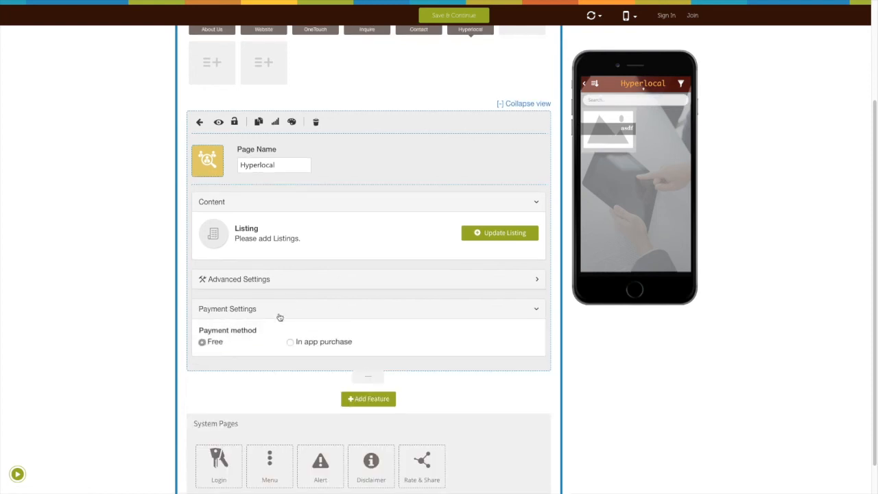
{"action": "scroll", "coordinate": [238, 350], "scroll_direction": "down", "scroll_amount": 1}
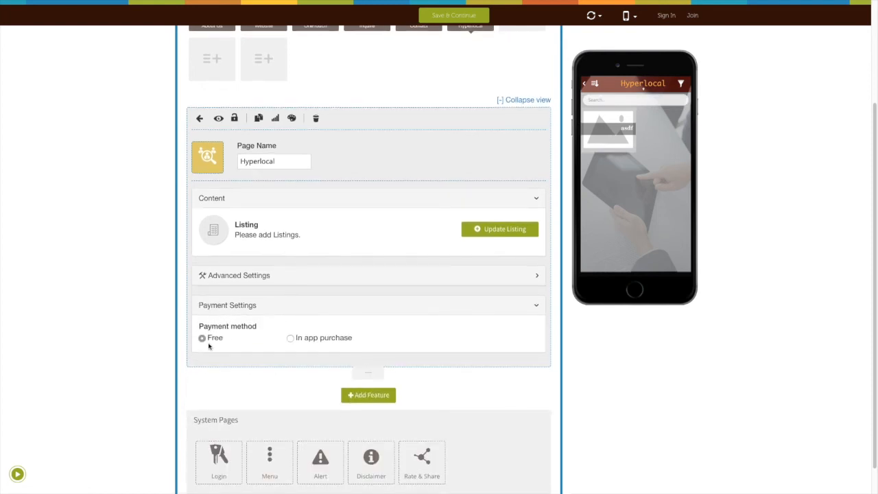
{"action": "left_click", "coordinate": [290, 338]}
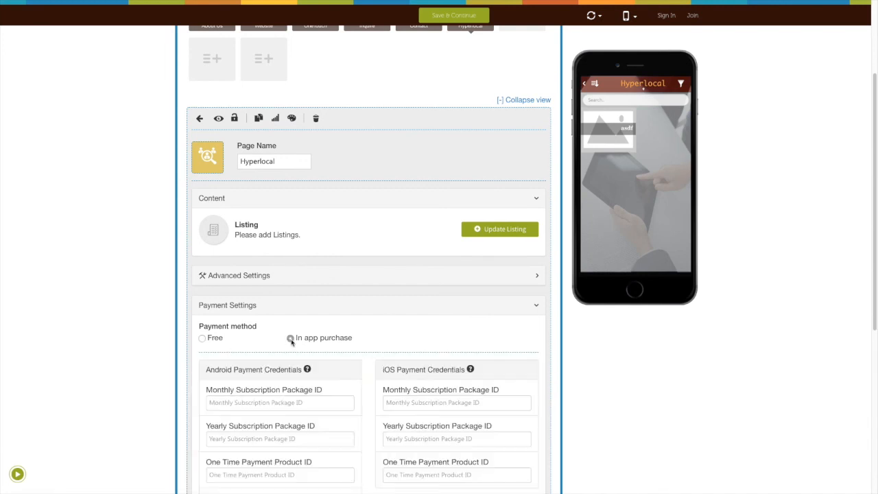
Go through the Android package, product ID and Public Key fields, then open the Android activation guide
{"action": "scroll", "coordinate": [291, 343], "scroll_direction": "down", "scroll_amount": 1}
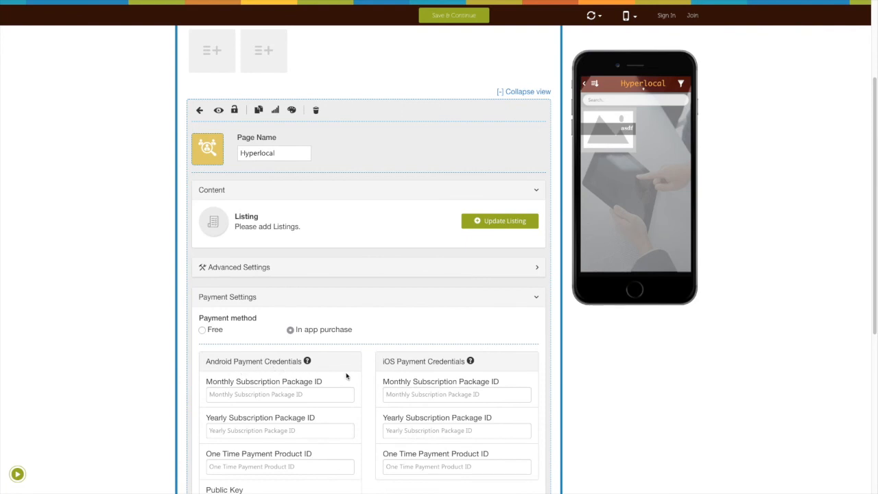
{"action": "scroll", "coordinate": [255, 370], "scroll_direction": "down", "scroll_amount": 3}
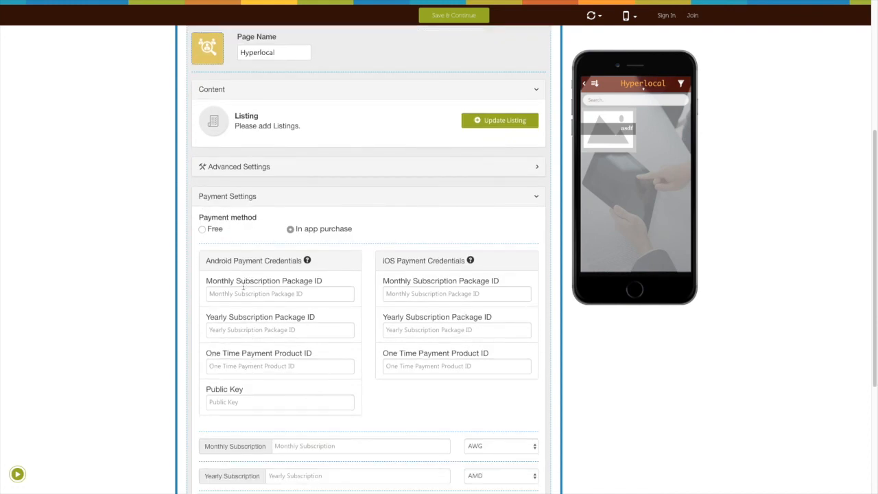
{"action": "left_click", "coordinate": [236, 293]}
{"action": "left_click", "coordinate": [248, 331]}
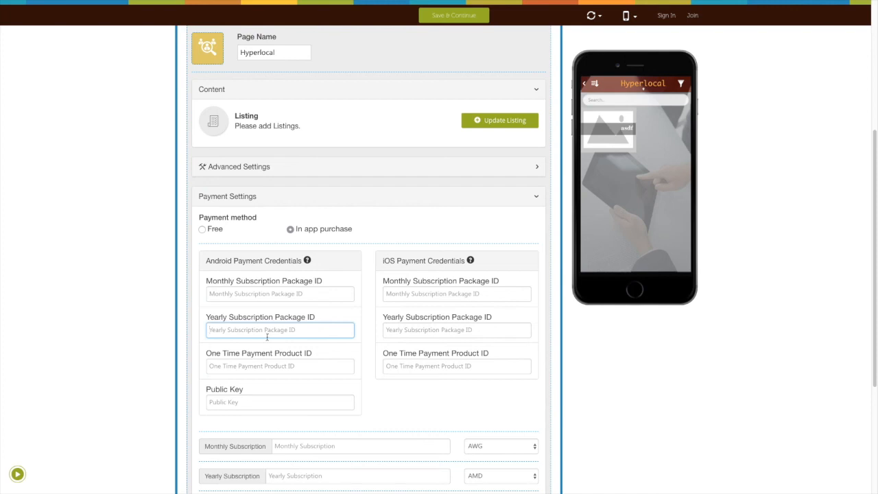
{"action": "left_click", "coordinate": [251, 366]}
{"action": "left_click", "coordinate": [267, 402]}
{"action": "left_click", "coordinate": [308, 262]}
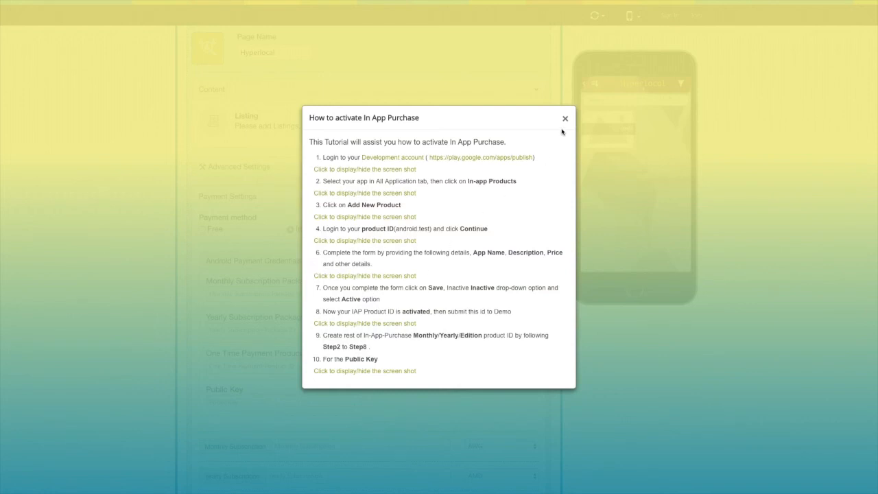
Close the Android guide, go through the iOS credential fields, and open the iTunes Store activation guide
{"action": "left_click", "coordinate": [565, 118]}
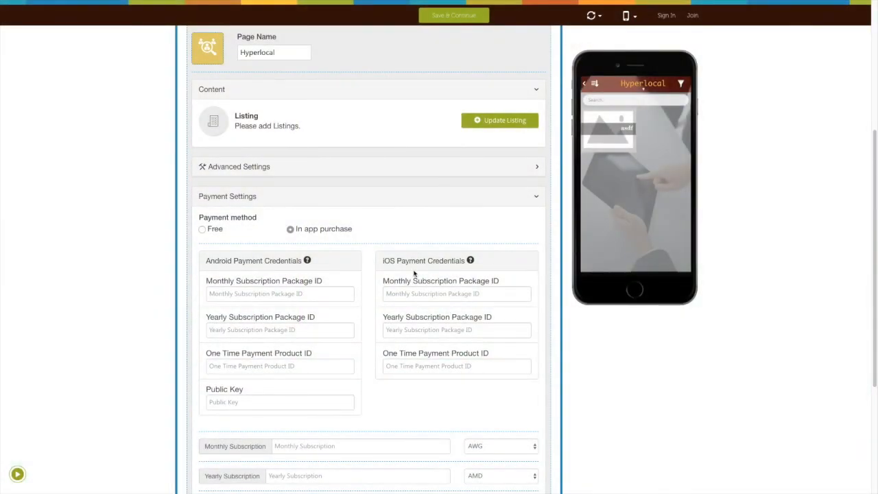
{"action": "left_click", "coordinate": [417, 292]}
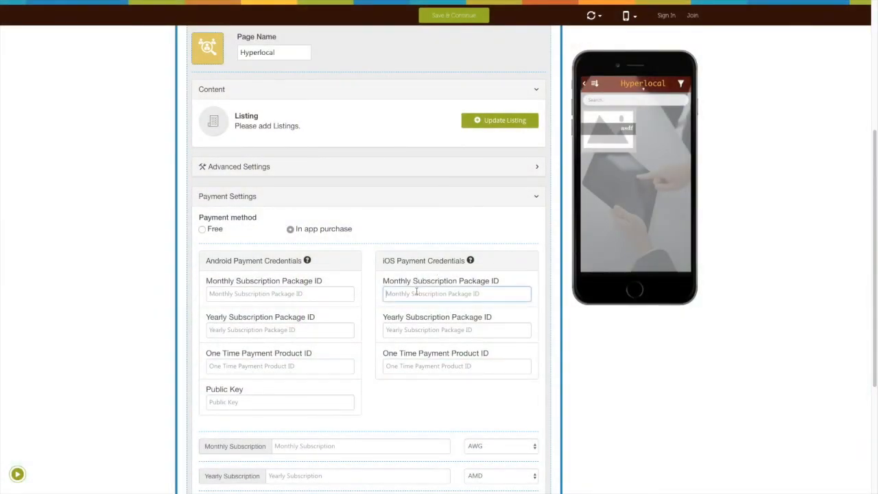
{"action": "left_click", "coordinate": [433, 331]}
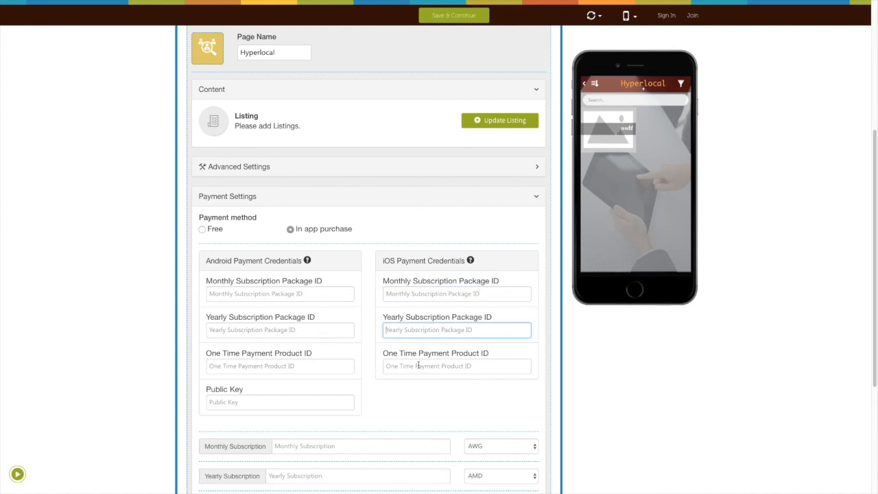
{"action": "left_click", "coordinate": [426, 366]}
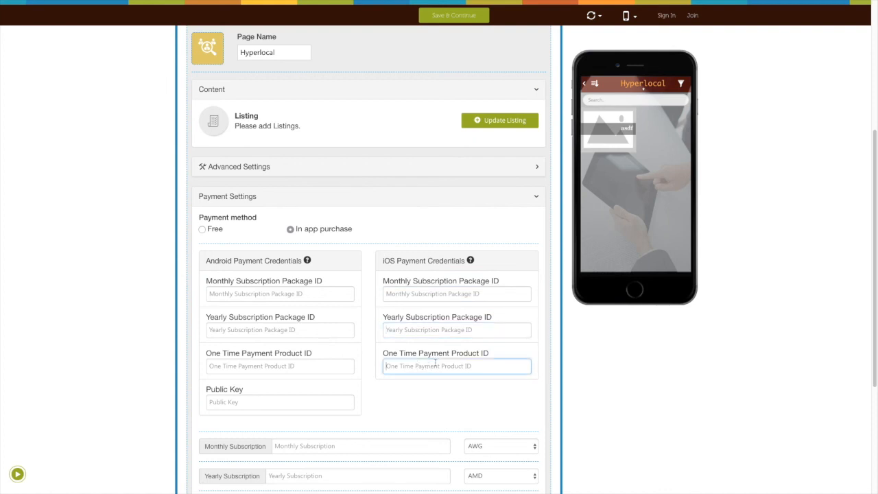
{"action": "left_click", "coordinate": [471, 262]}
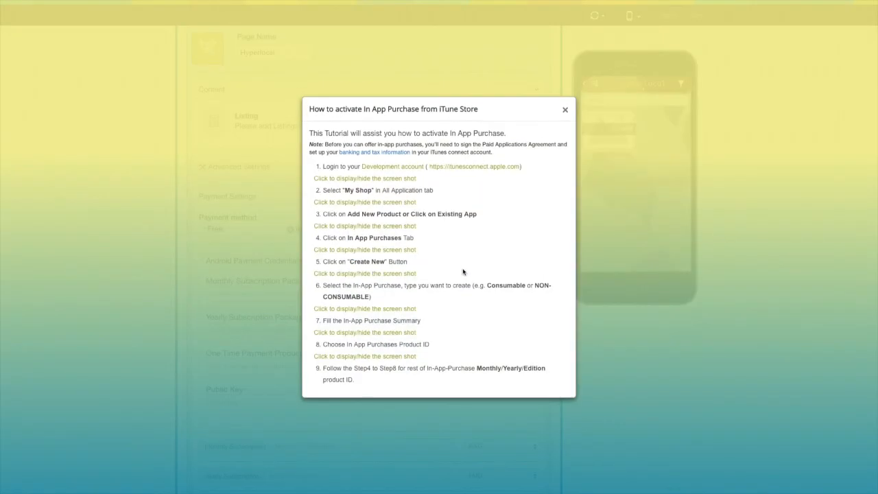
Close the iTunes guide and go through the monthly, yearly and one-time price fields
{"action": "left_click", "coordinate": [566, 111]}
{"action": "scroll", "coordinate": [373, 391], "scroll_direction": "down", "scroll_amount": 3}
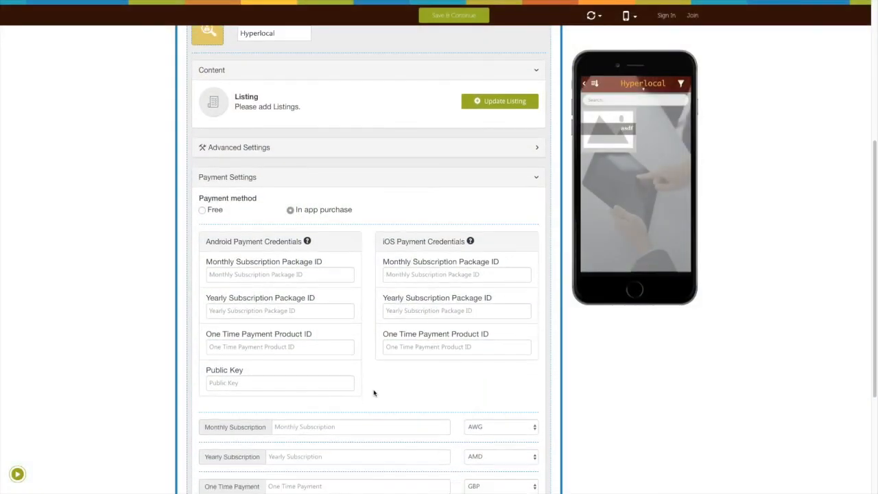
{"action": "left_click", "coordinate": [283, 338]}
{"action": "left_click", "coordinate": [289, 367]}
{"action": "left_click", "coordinate": [289, 395]}
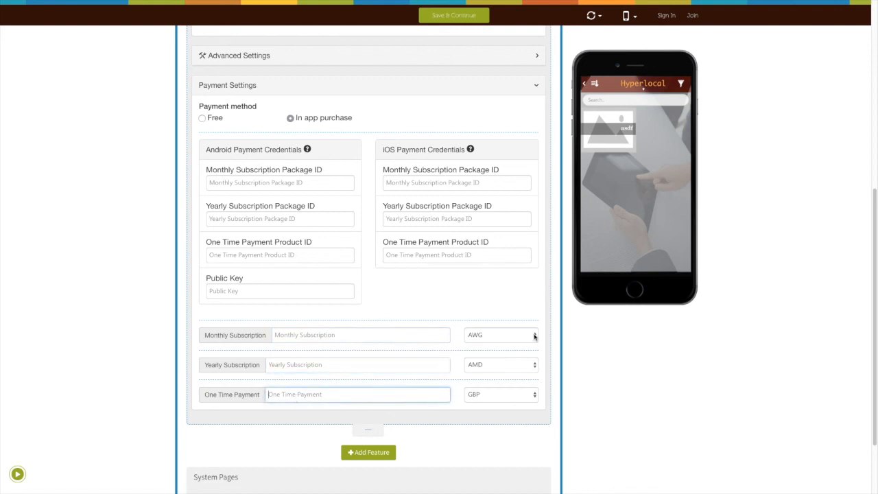
Set the currencies to BBD for monthly, AZN for yearly and AMD for one-time payments
{"action": "left_click", "coordinate": [535, 336]}
{"action": "left_click", "coordinate": [505, 361]}
{"action": "left_click", "coordinate": [508, 365]}
{"action": "left_click", "coordinate": [485, 418]}
{"action": "left_click", "coordinate": [498, 392]}
{"action": "left_click", "coordinate": [480, 426]}
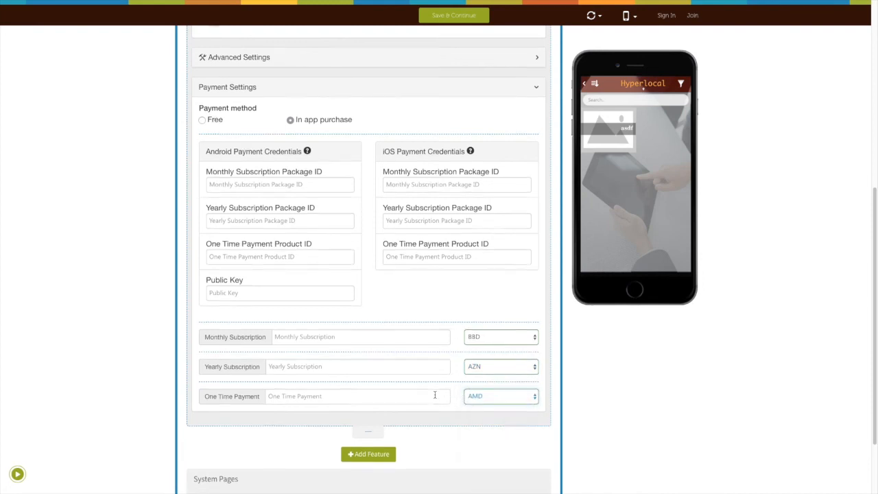
Collapse the Payment Settings section
{"action": "scroll", "coordinate": [434, 394], "scroll_direction": "up", "scroll_amount": 1}
{"action": "scroll", "coordinate": [416, 382], "scroll_direction": "up", "scroll_amount": 1}
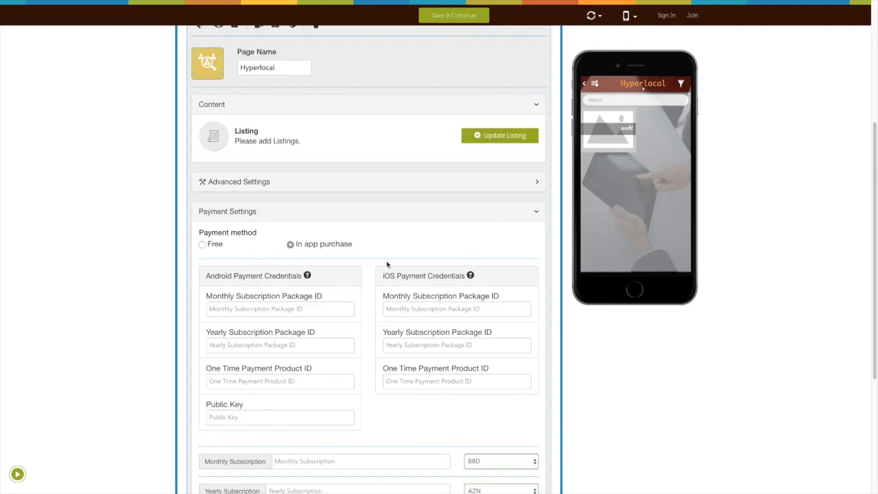
{"action": "left_click", "coordinate": [359, 217]}
{"action": "scroll", "coordinate": [337, 227], "scroll_direction": "up", "scroll_amount": 1}
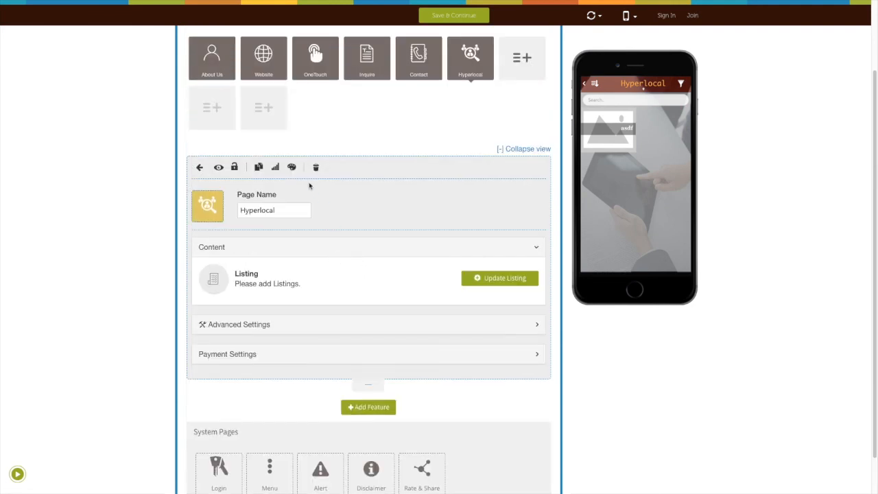
In the page style settings, try the layouts and settle on the grid layout
{"action": "left_click", "coordinate": [291, 167]}
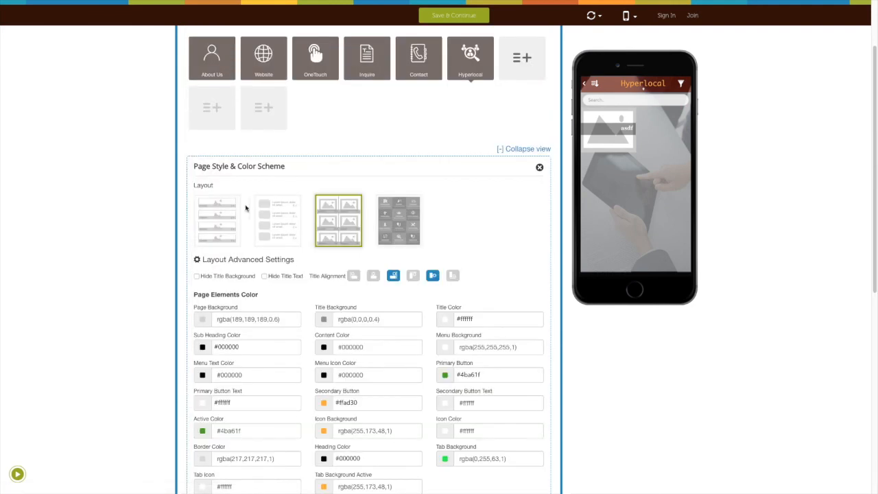
{"action": "left_click", "coordinate": [220, 216]}
{"action": "left_click", "coordinate": [267, 224]}
{"action": "left_click", "coordinate": [338, 221]}
Toggle the header Back Navigation checkbox off and on, leaving it enabled
{"action": "scroll", "coordinate": [317, 256], "scroll_direction": "down", "scroll_amount": 1}
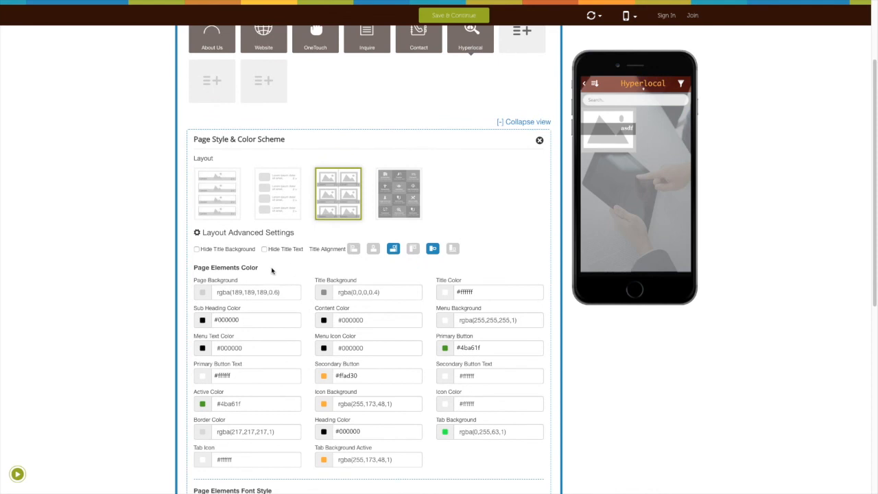
{"action": "scroll", "coordinate": [271, 268], "scroll_direction": "down", "scroll_amount": 3}
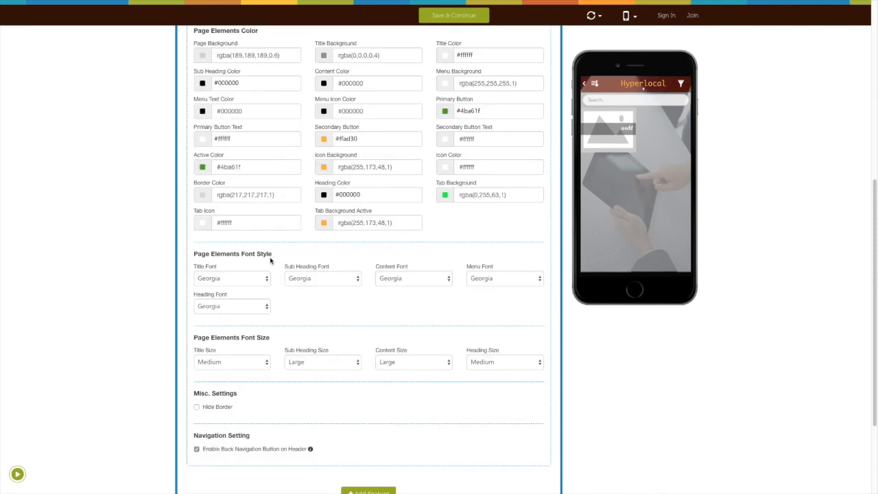
{"action": "scroll", "coordinate": [270, 345], "scroll_direction": "down", "scroll_amount": 1}
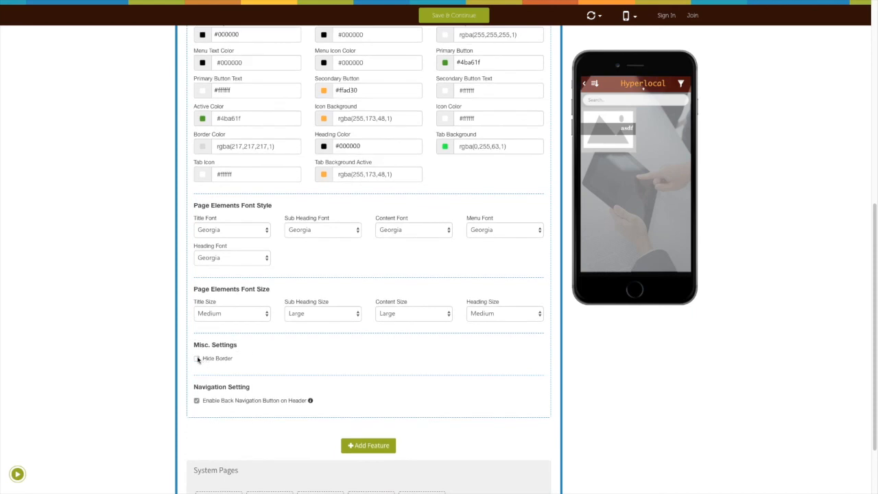
{"action": "left_click", "coordinate": [197, 400]}
{"action": "left_click", "coordinate": [197, 402]}
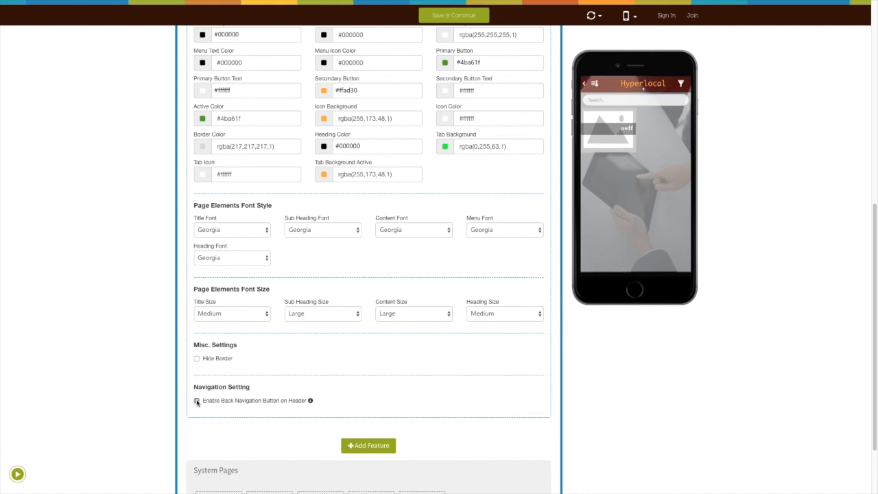
{"action": "left_click", "coordinate": [310, 403]}
{"action": "left_click", "coordinate": [310, 402]}
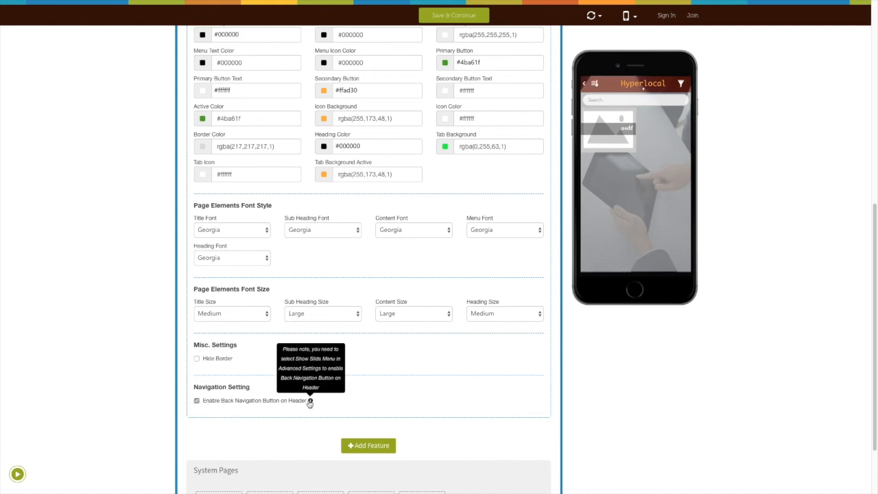
Close the page style panel and save the app with Save & Continue
{"action": "scroll", "coordinate": [353, 401], "scroll_direction": "up", "scroll_amount": 5}
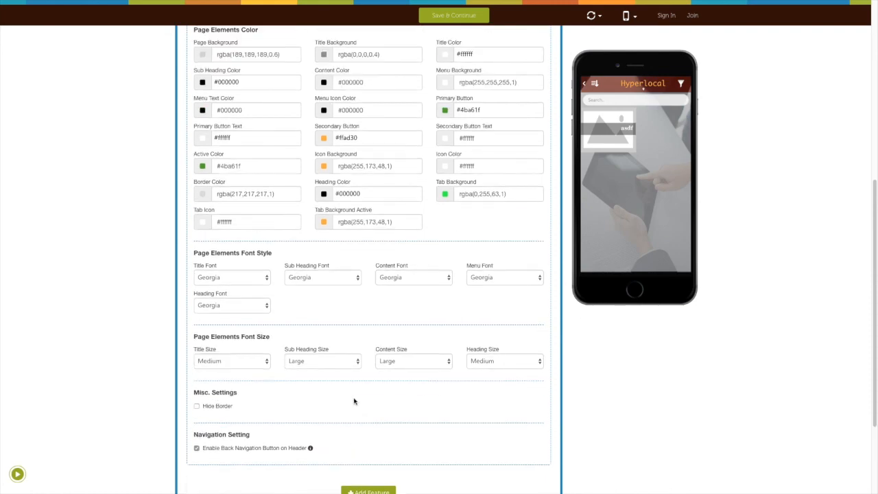
{"action": "scroll", "coordinate": [355, 398], "scroll_direction": "up", "scroll_amount": 3}
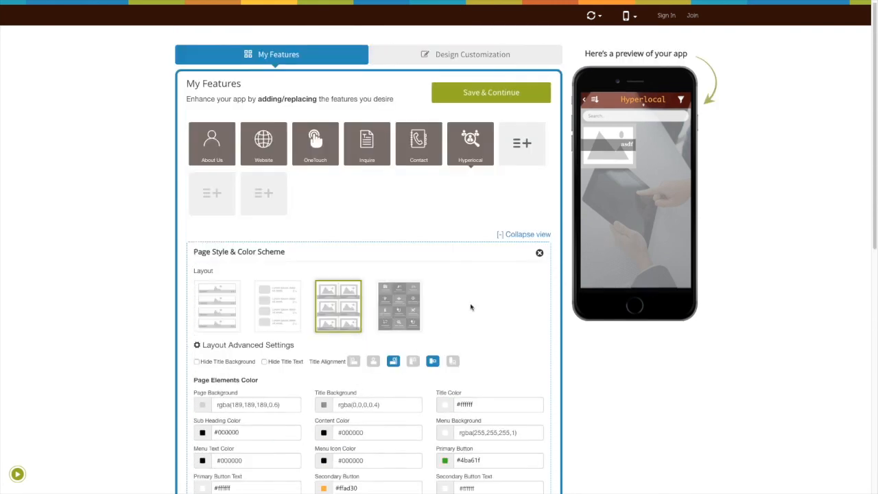
{"action": "left_click", "coordinate": [540, 254]}
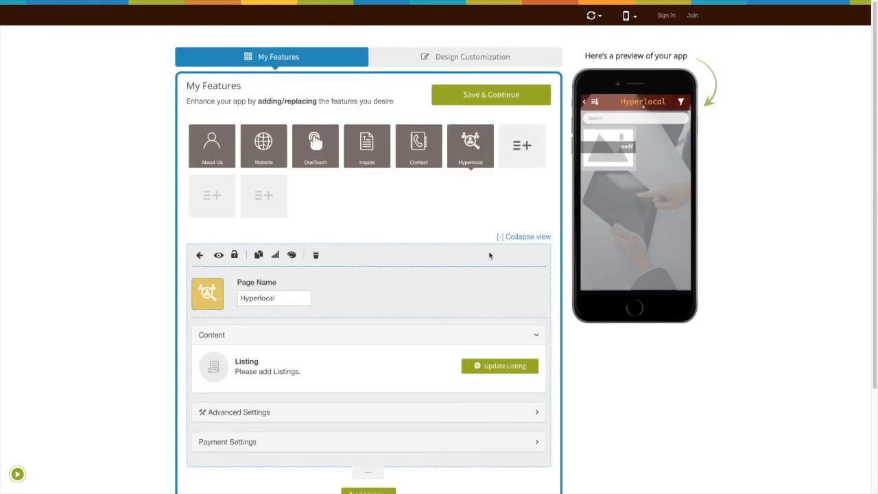
{"action": "left_click", "coordinate": [465, 92]}
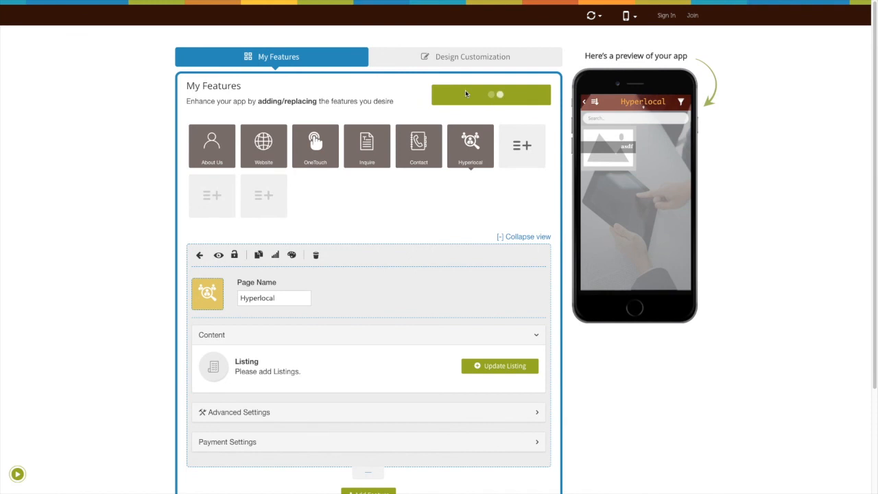